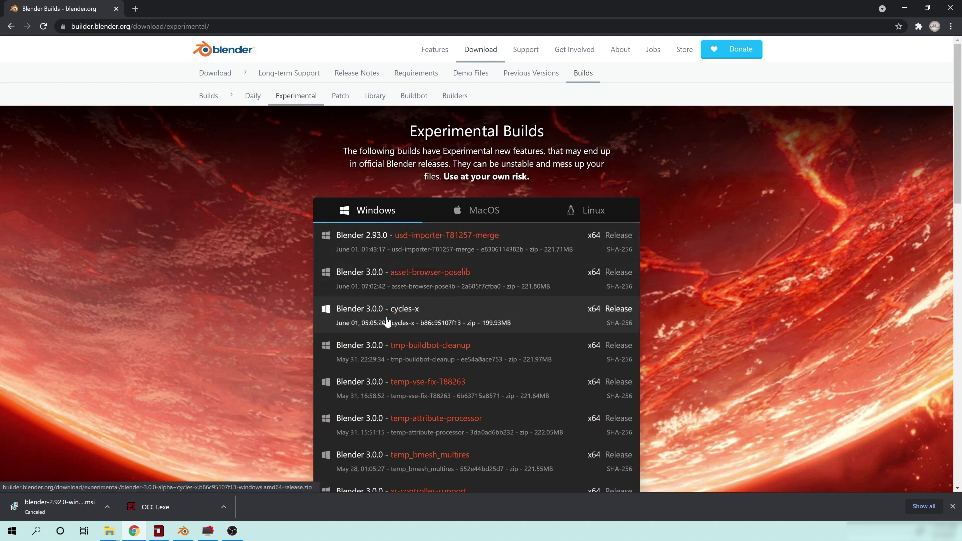
Scroll the experimental builds list down to the Blender 3.0.0 cycles-x Windows build.
scroll(388, 321, "down", 2)
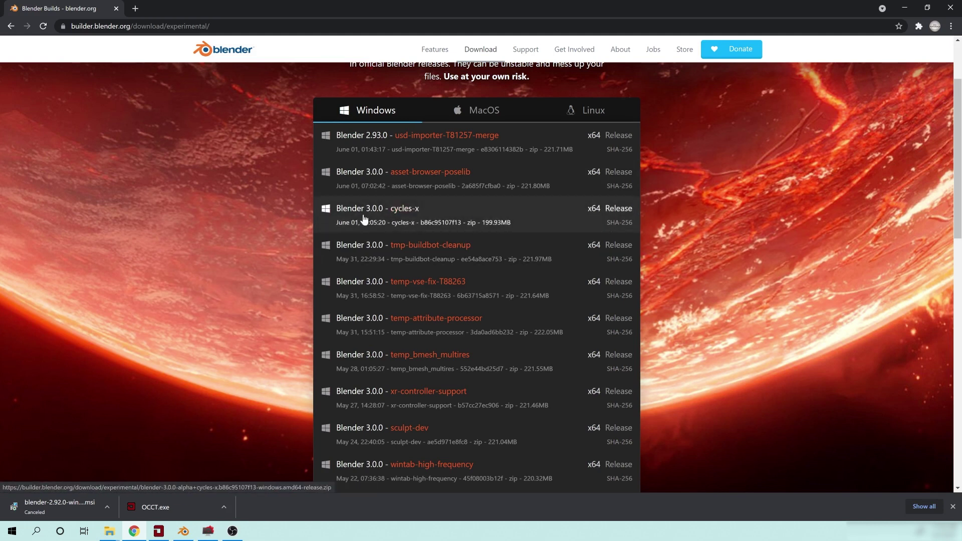
Open File Explorer on the Downloads folder holding the Blender 3.0.0 zip archives.
left_click(102, 537)
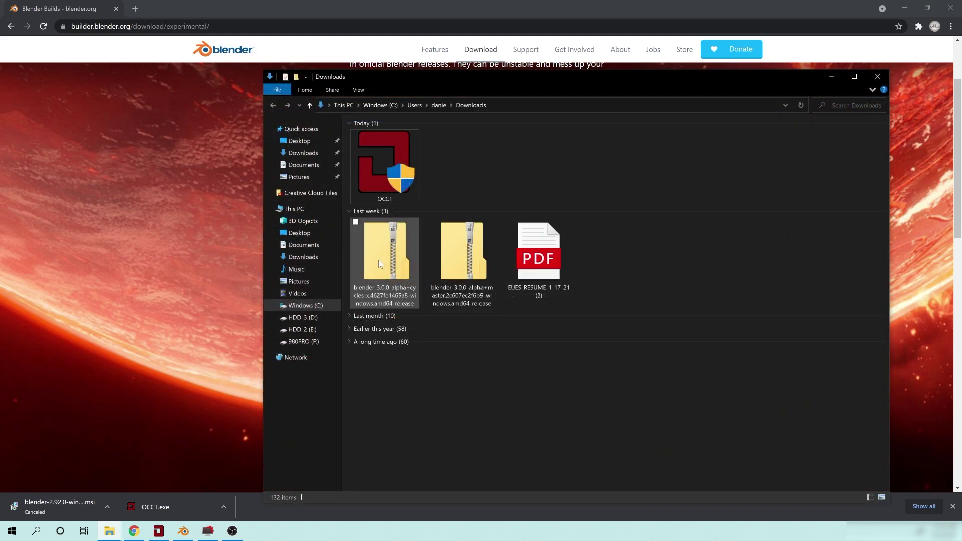
Start extracting the Blender 3.0.0 master build zip, then cancel the extraction.
left_click(458, 254)
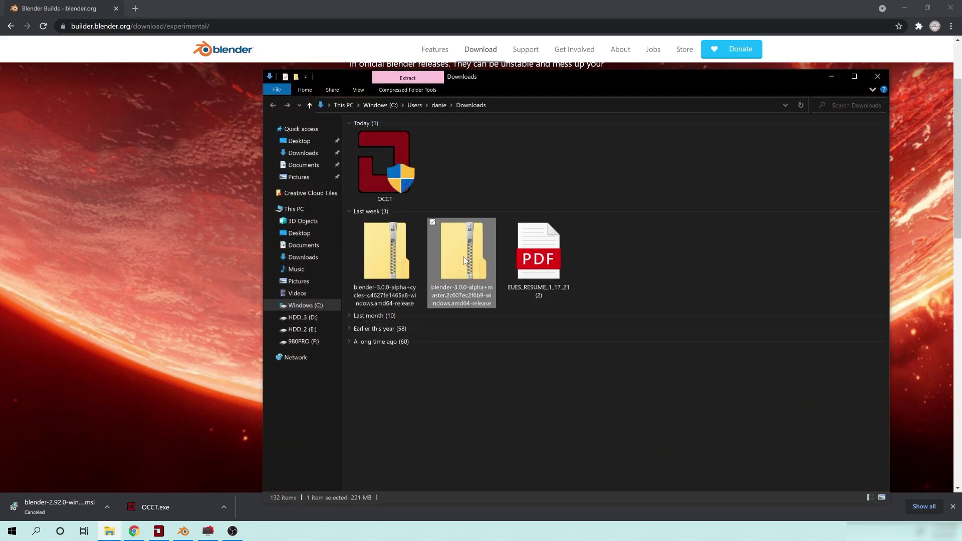
right_click(464, 258)
left_click(377, 291)
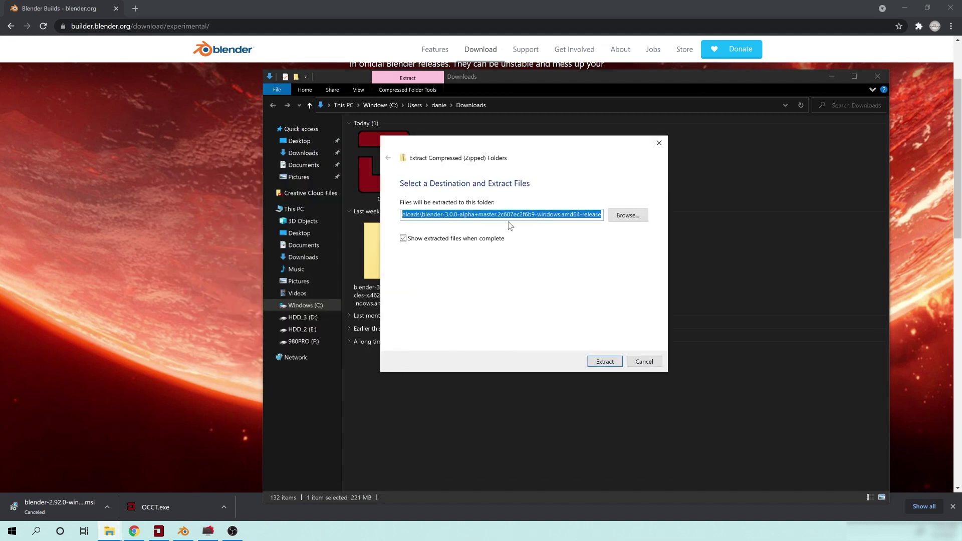
left_click(664, 144)
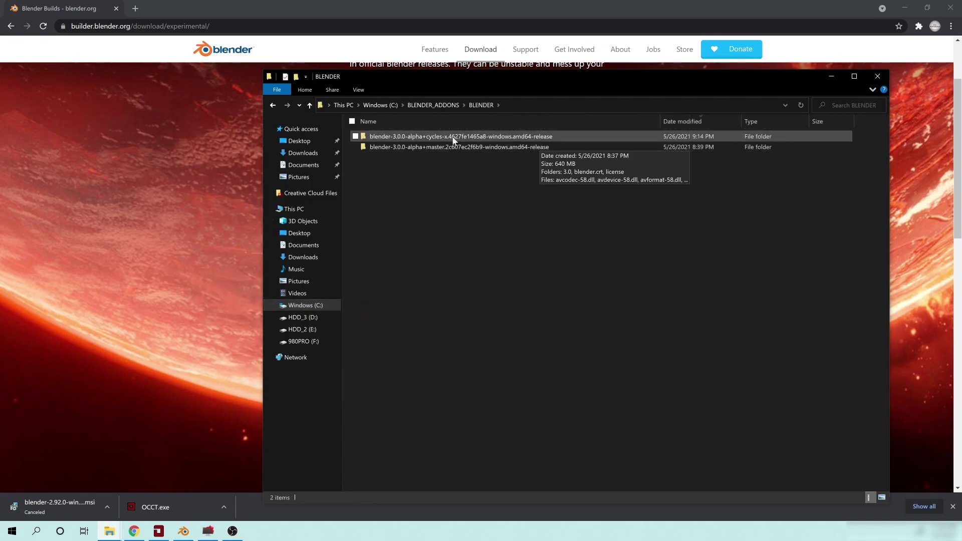
Open the blender-3.0.0-alpha cycles-x release folder and locate the blender application.
left_click(453, 137)
double_click(368, 137)
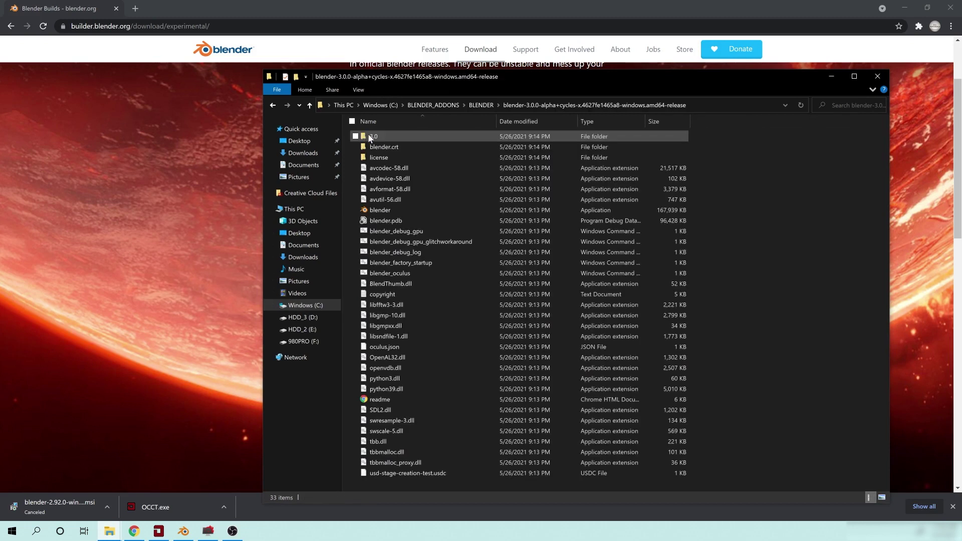
left_click(373, 213)
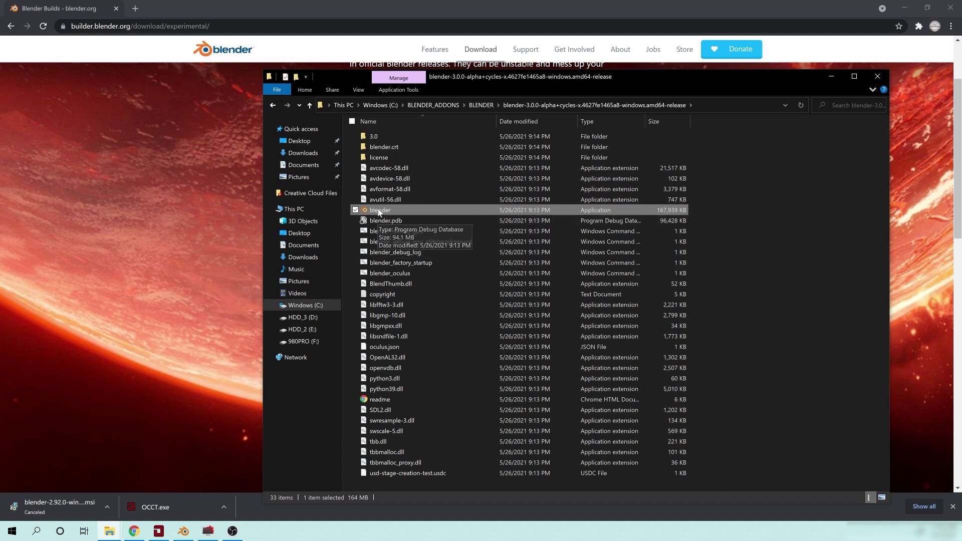
left_click_drag(513, 76, 401, 70)
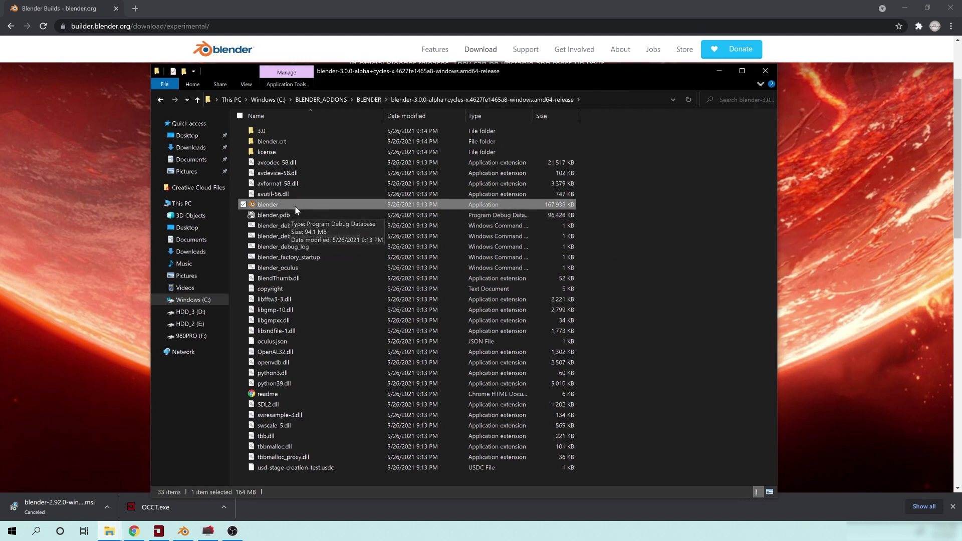
right_click(268, 205)
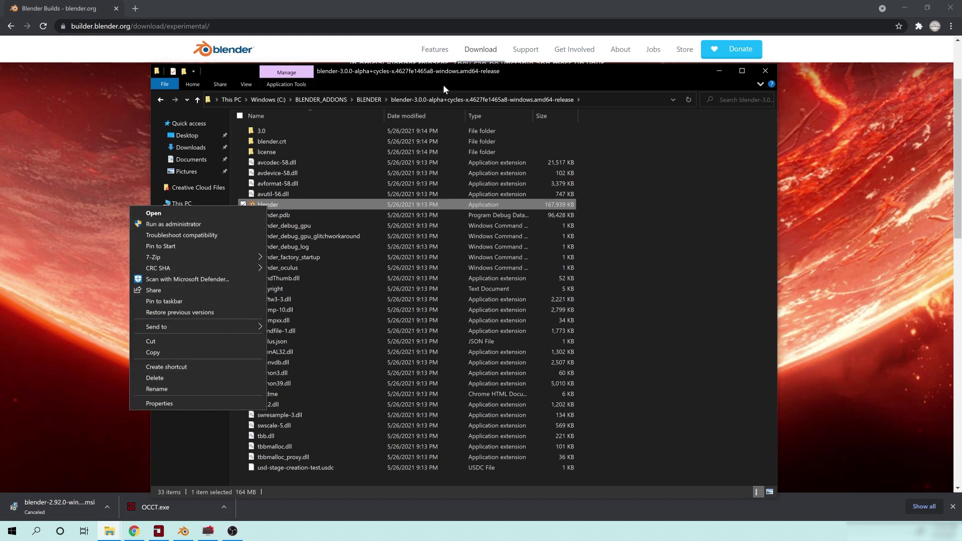
left_click(482, 65)
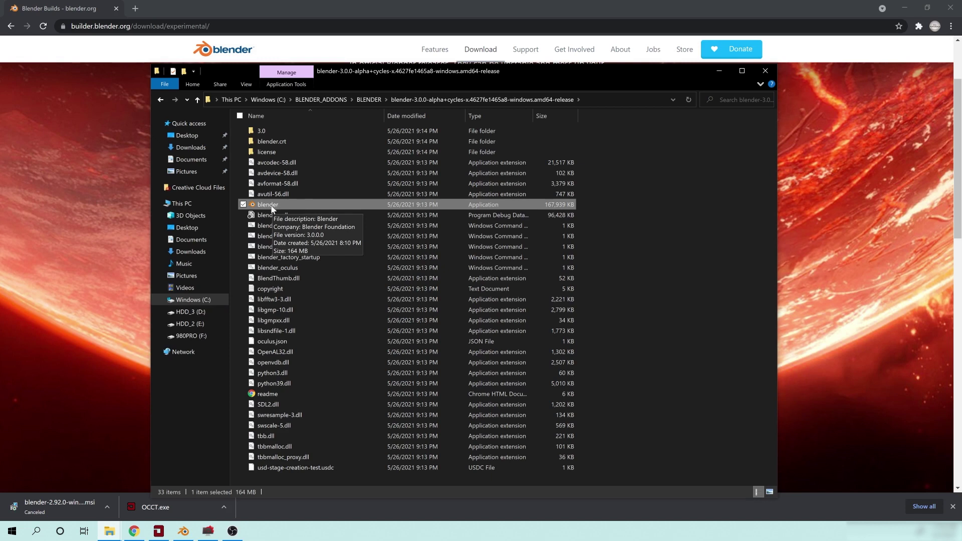
left_click(630, 205)
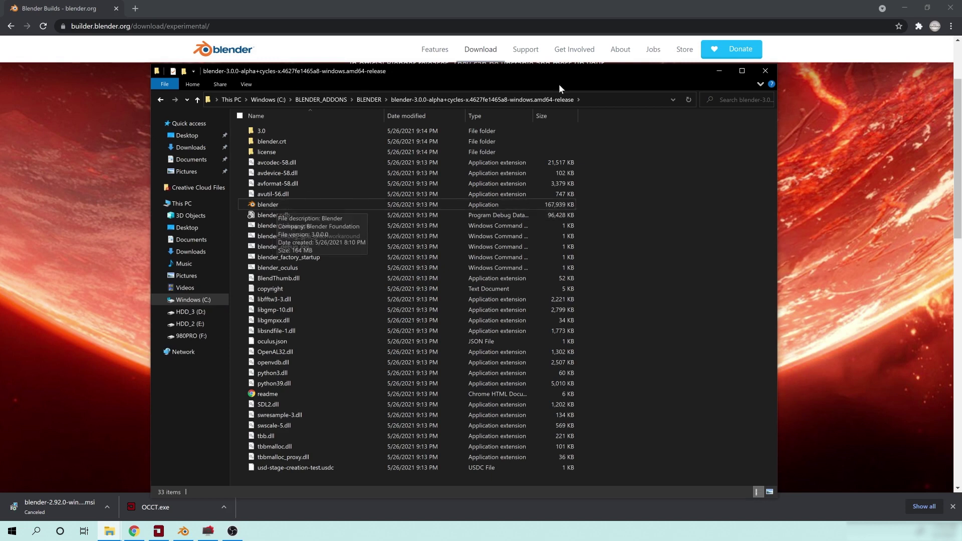
Back in Blender, orbit around the CYCLES X scene and switch to rendered shading.
left_click(719, 72)
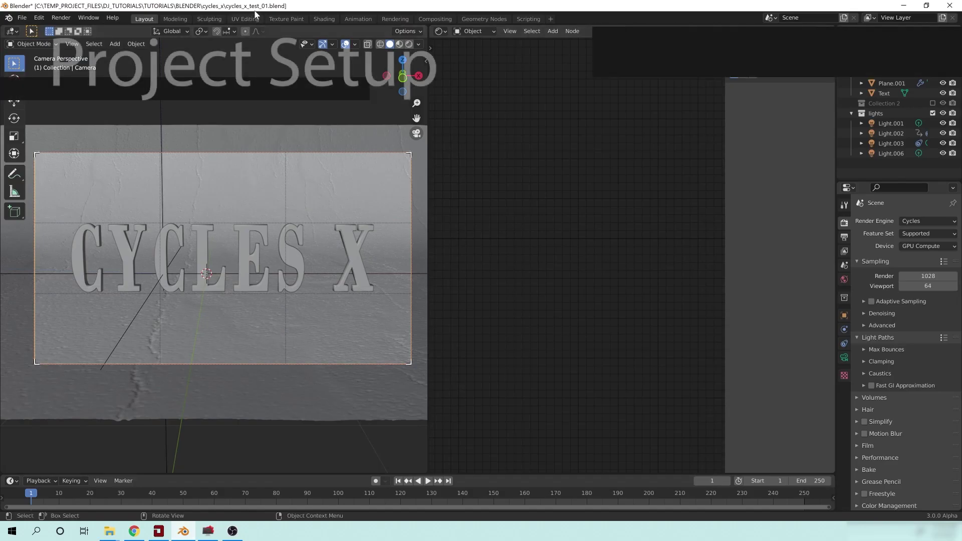
middle_click_drag(230, 247, 217, 164)
mouse_move(275, 283)
middle_mouse_down()
mouse_move(266, 153)
mouse_move(303, 302)
mouse_move(324, 311)
mouse_move(261, 285)
mouse_move(299, 266)
mouse_move(195, 285)
mouse_move(208, 234)
mouse_move(177, 277)
mouse_move(181, 241)
mouse_move(313, 282)
mouse_move(242, 281)
mouse_move(284, 290)
middle_mouse_up()
scroll(195, 285, "up", 3)
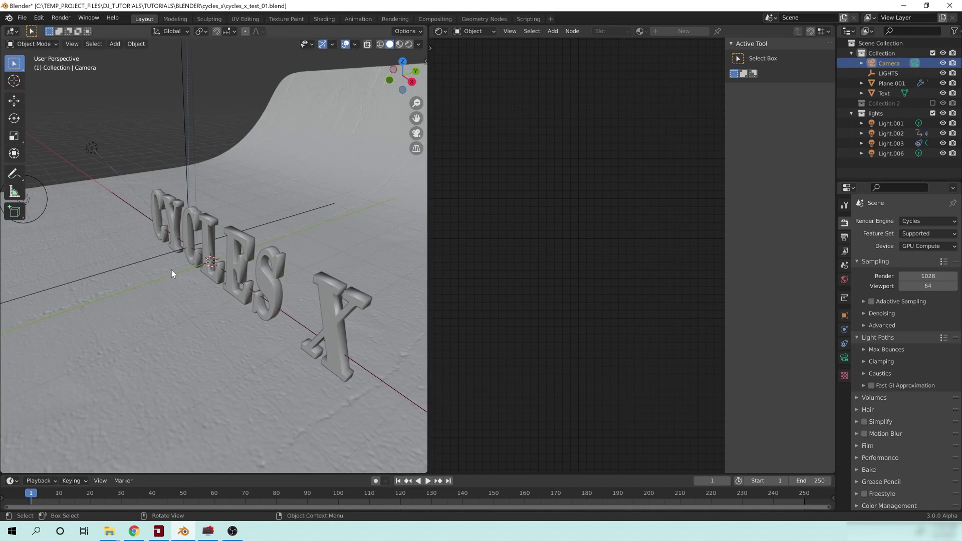
middle_click_drag(171, 273, 264, 275)
key("z")
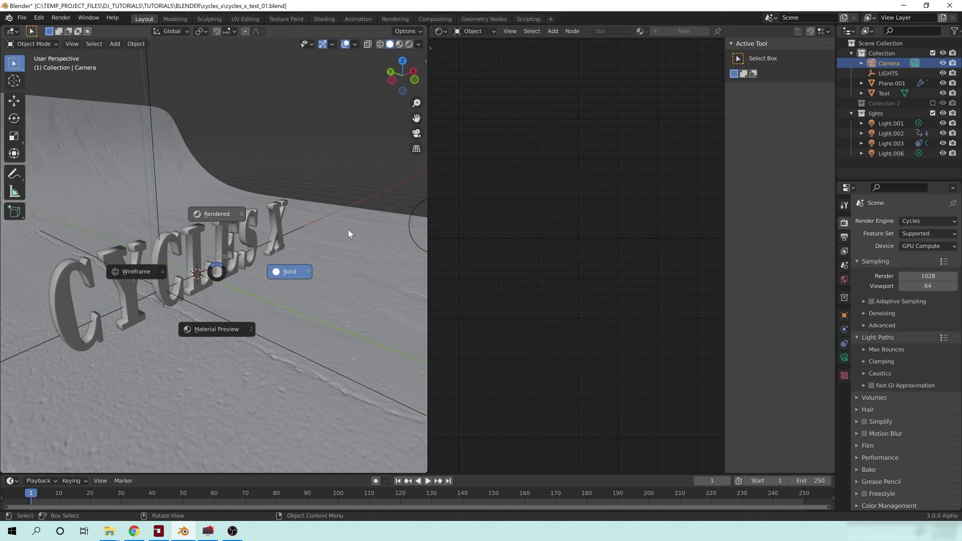
key("8")
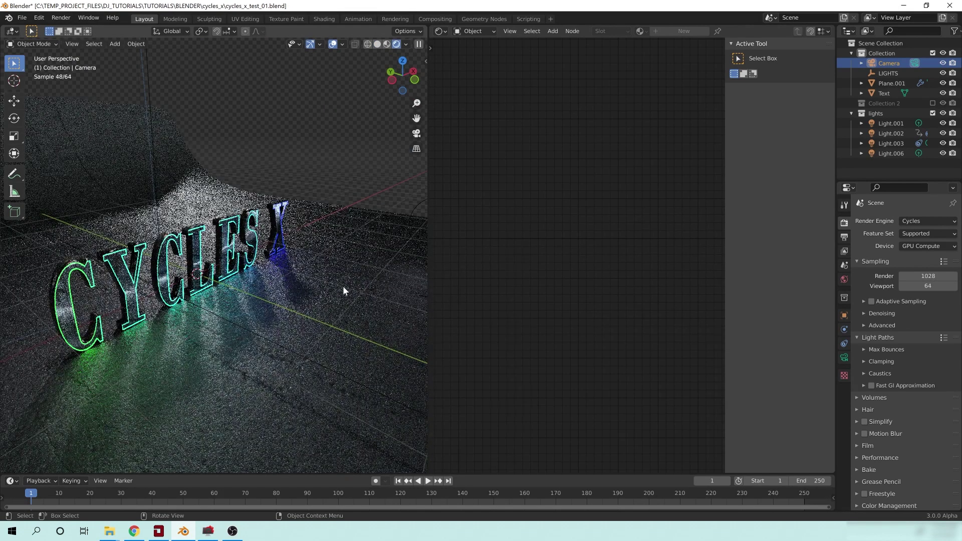
Orbit the rendered neon text, widen the viewport, jump to camera view, then choose solid shading.
middle_click_drag(343, 285, 401, 170)
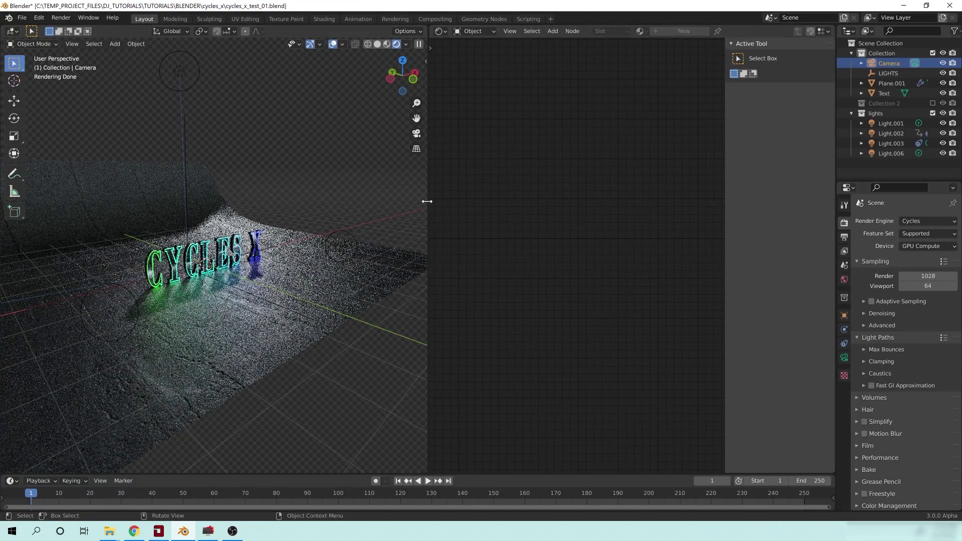
left_click_drag(427, 201, 507, 203)
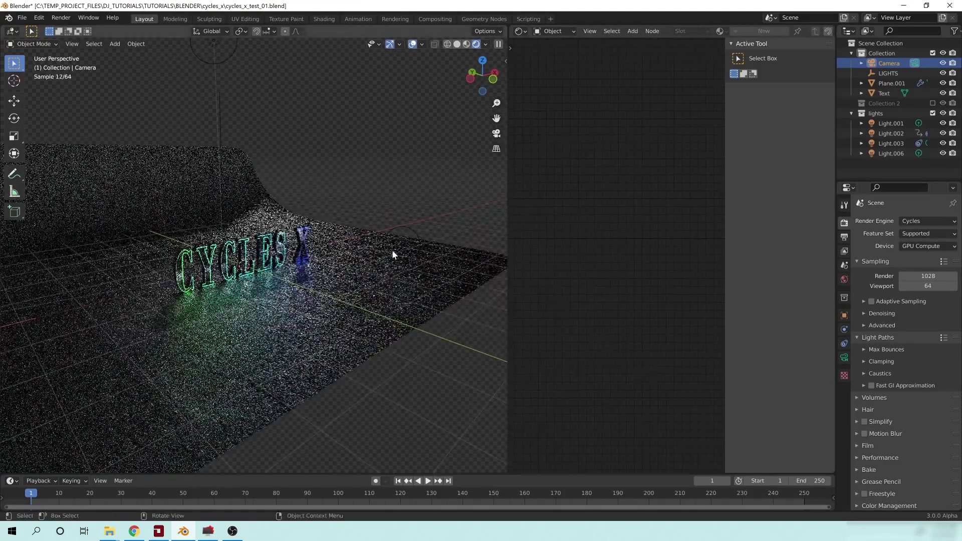
middle_click_drag(392, 255, 479, 118)
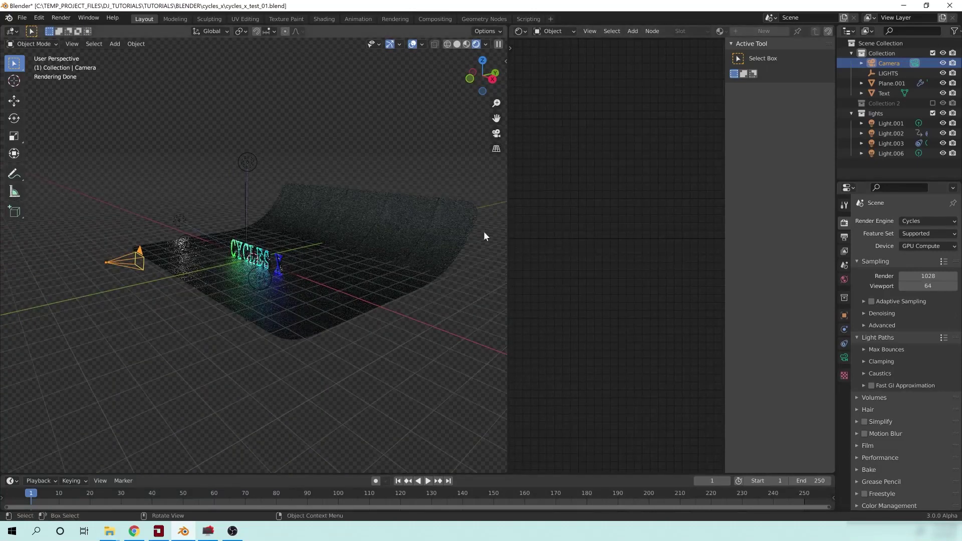
middle_click_drag(231, 236, 261, 245)
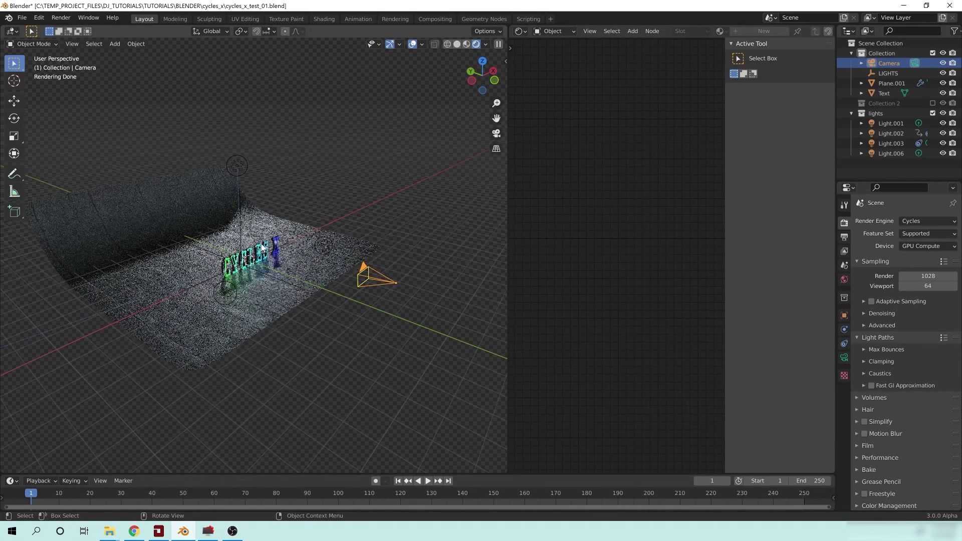
key("KP_0")
key("z")
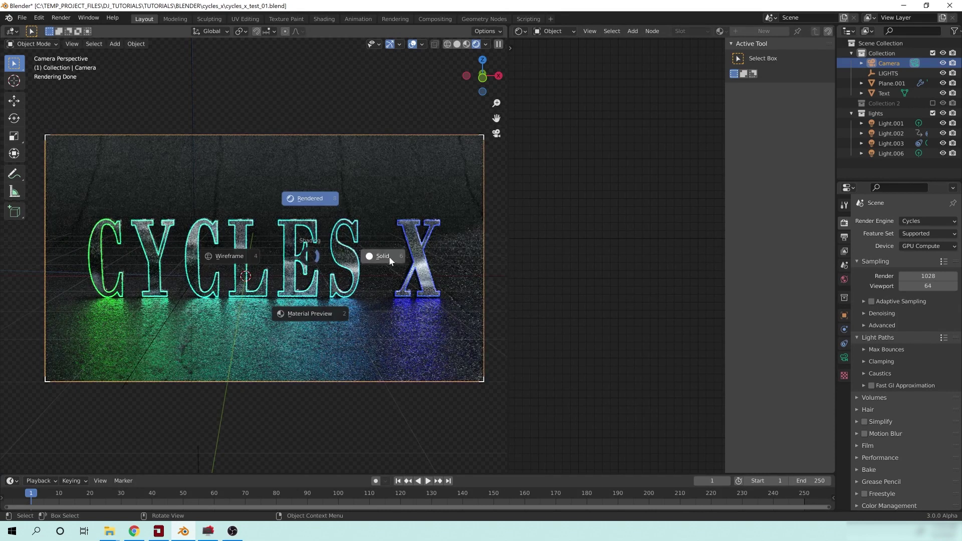
left_click(390, 260)
left_click(390, 261)
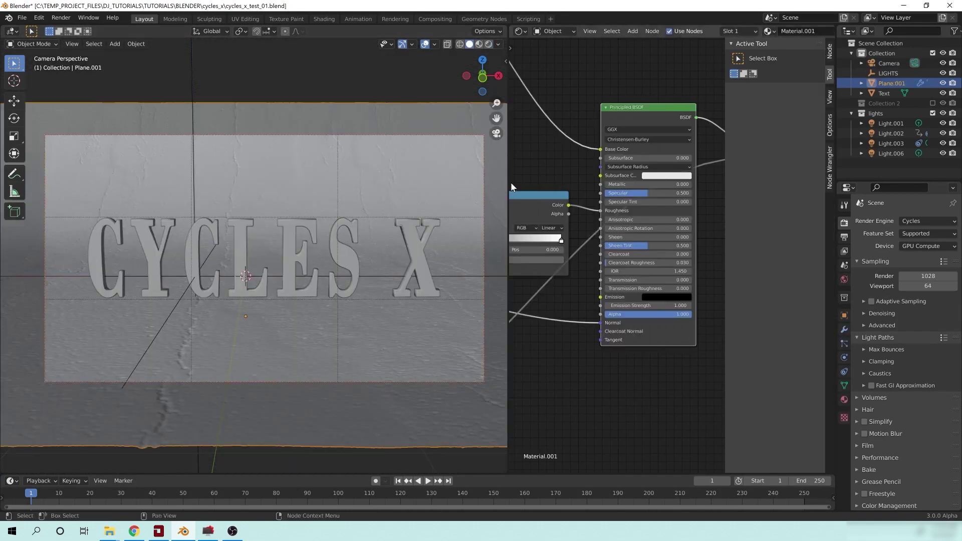
Widen the node editor and properties column, and set Interface Resolution Scale to 1.29.
left_click_drag(508, 185, 428, 187)
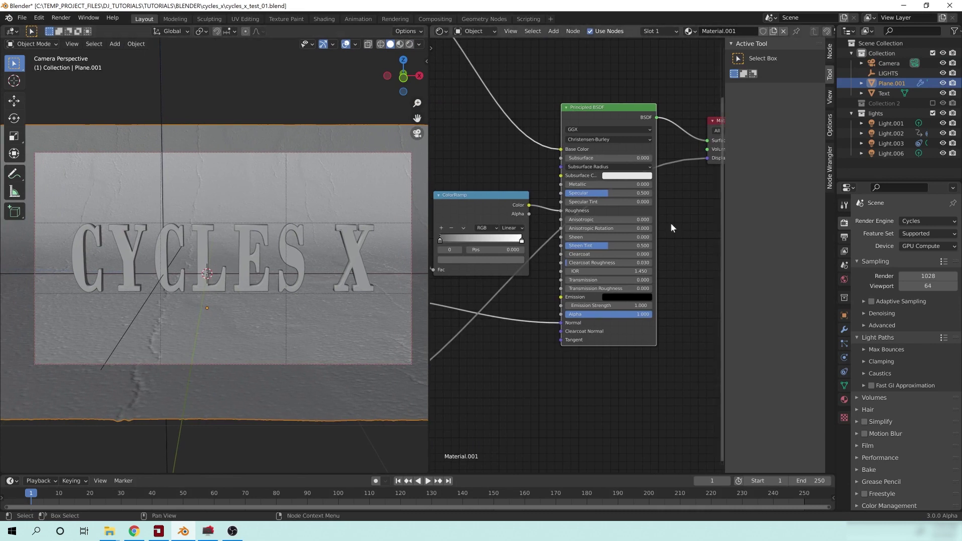
left_click_drag(834, 198, 568, 506)
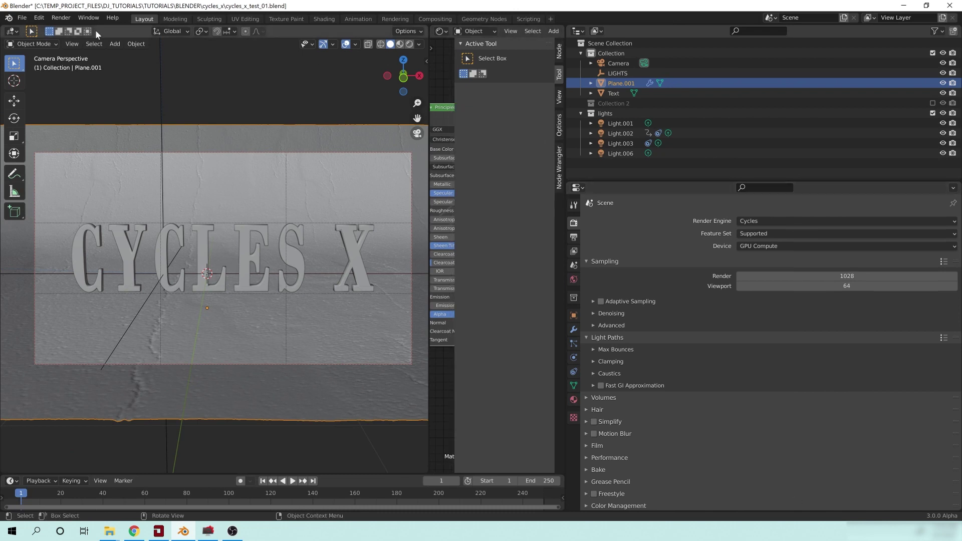
left_click(40, 18)
left_click(54, 164)
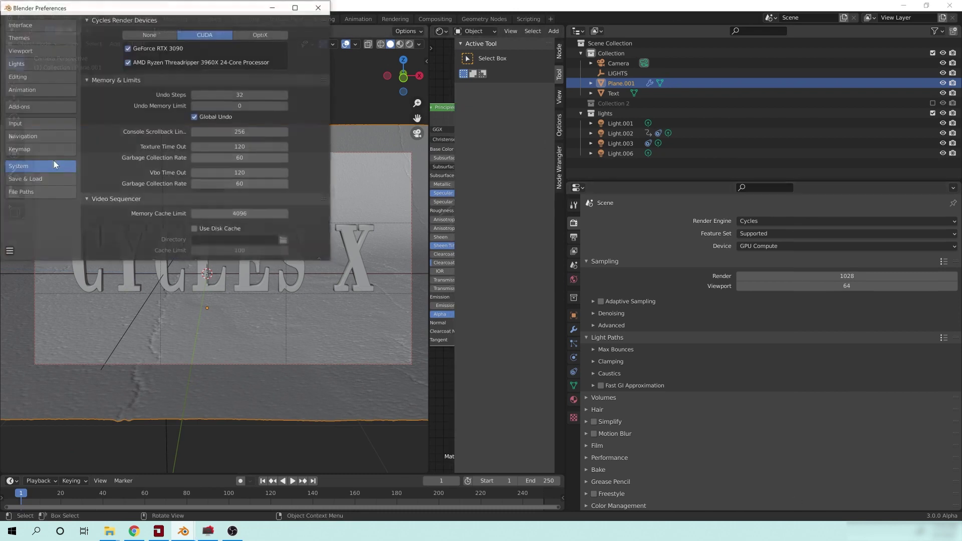
left_click(24, 26)
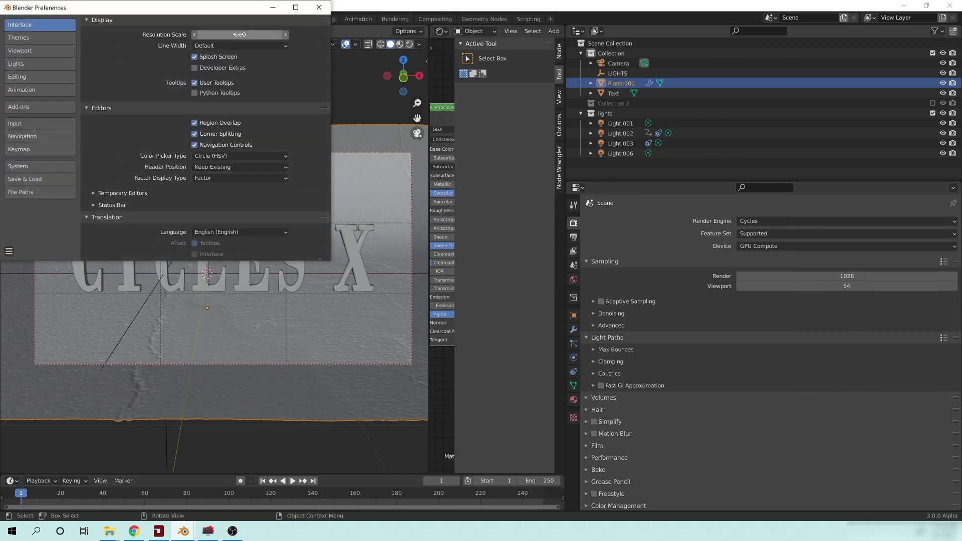
left_click_drag(241, 36, 293, 35)
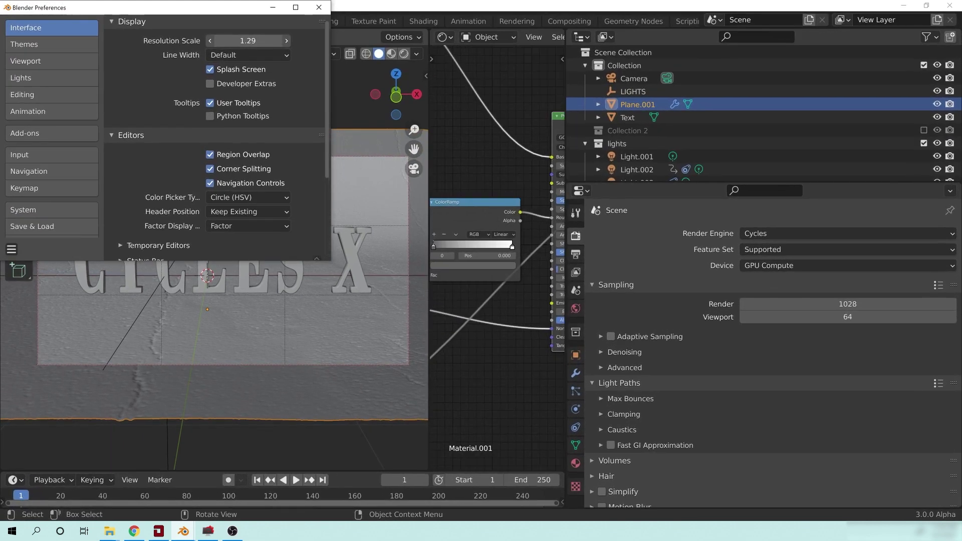
left_click(319, 8)
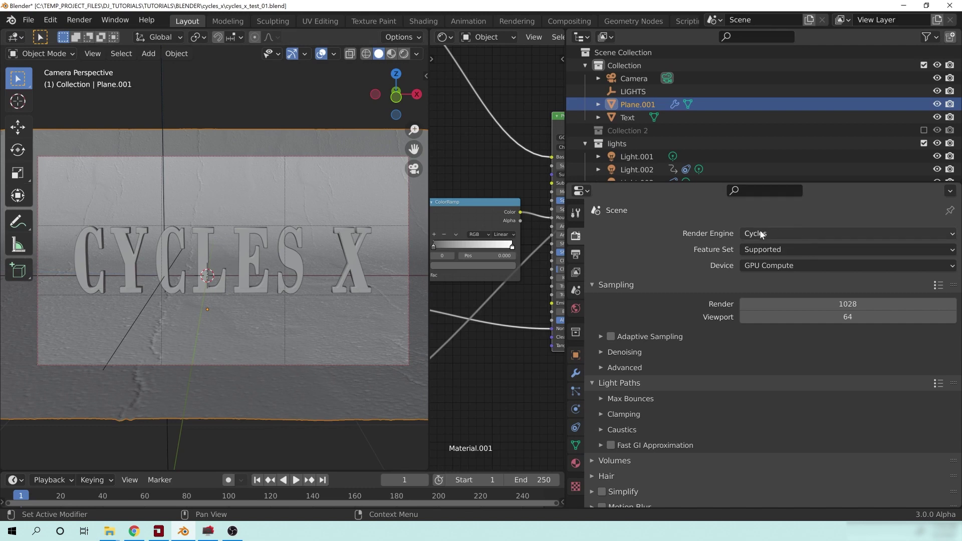
left_click(772, 266)
left_click(762, 295)
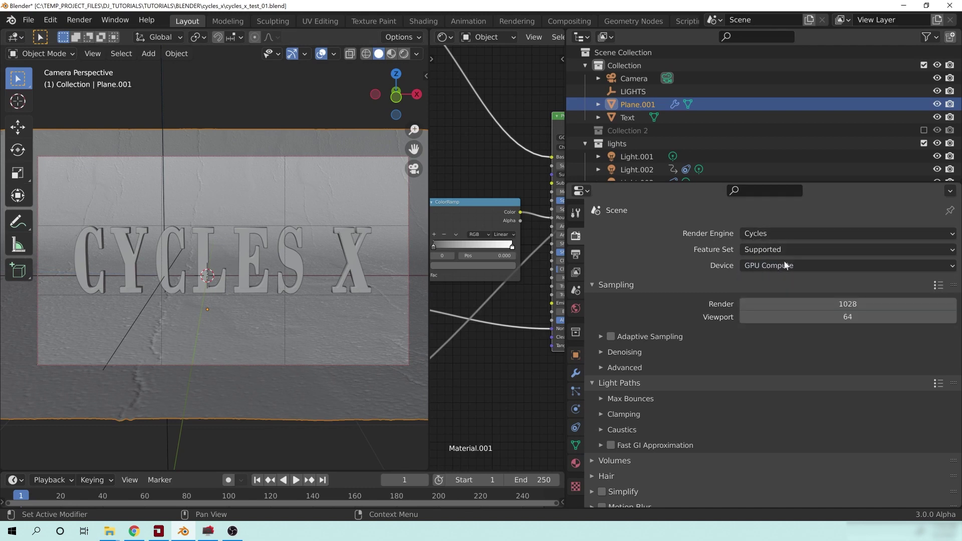
left_click(609, 285)
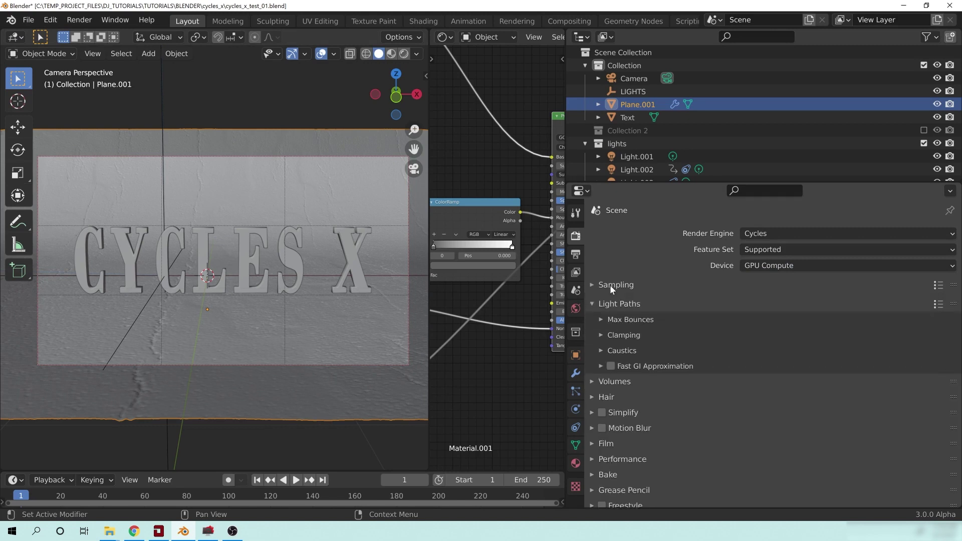
left_click(609, 285)
left_click(650, 336)
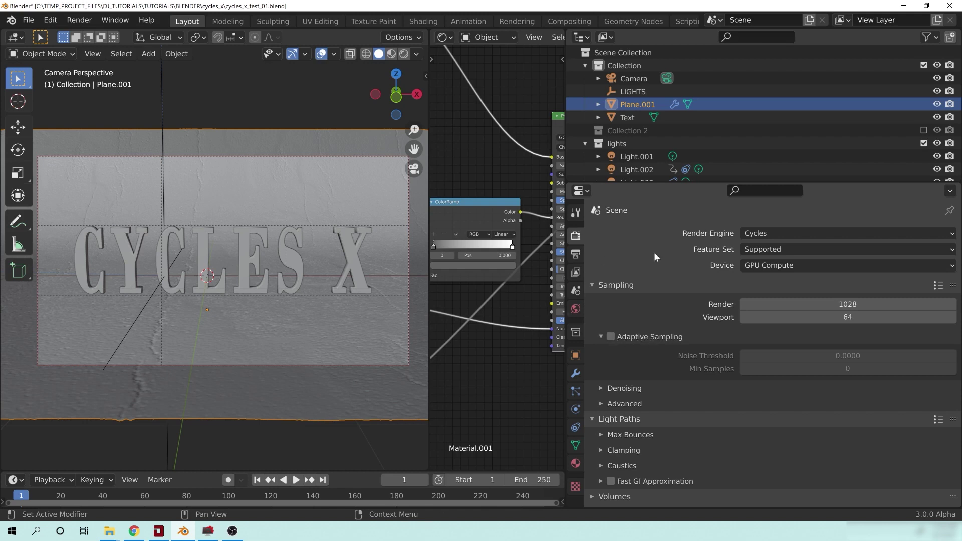
left_click(648, 340)
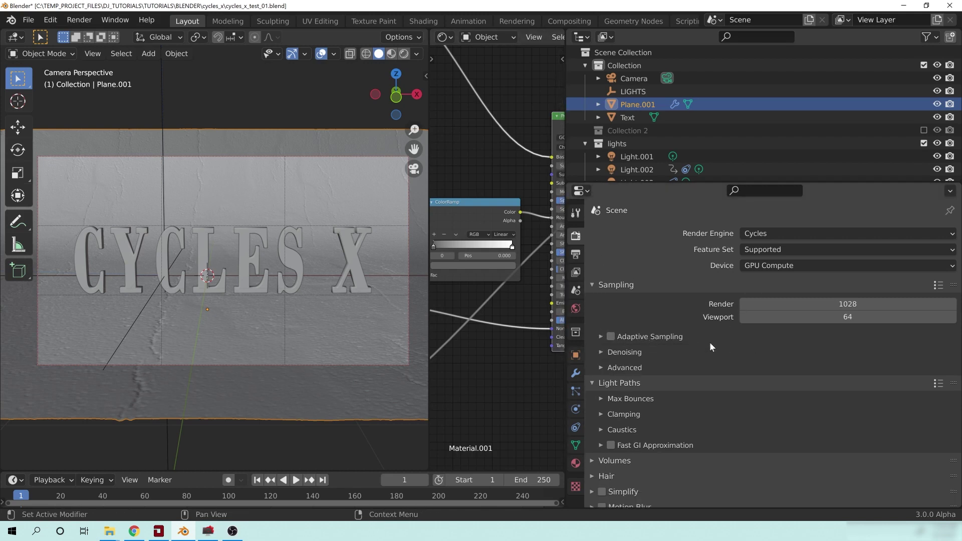
left_click(625, 352)
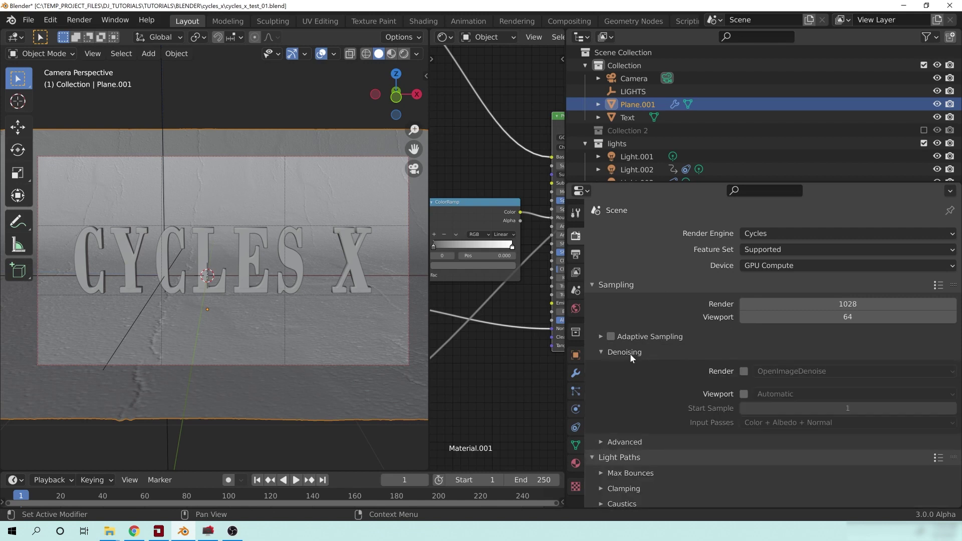
left_click(630, 353)
left_click(576, 272)
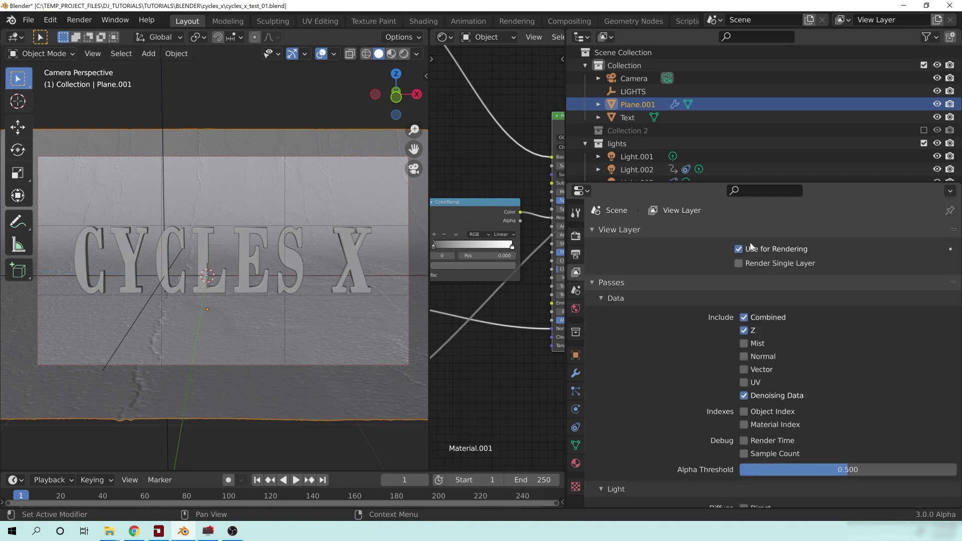
scroll(751, 245, "down", 2)
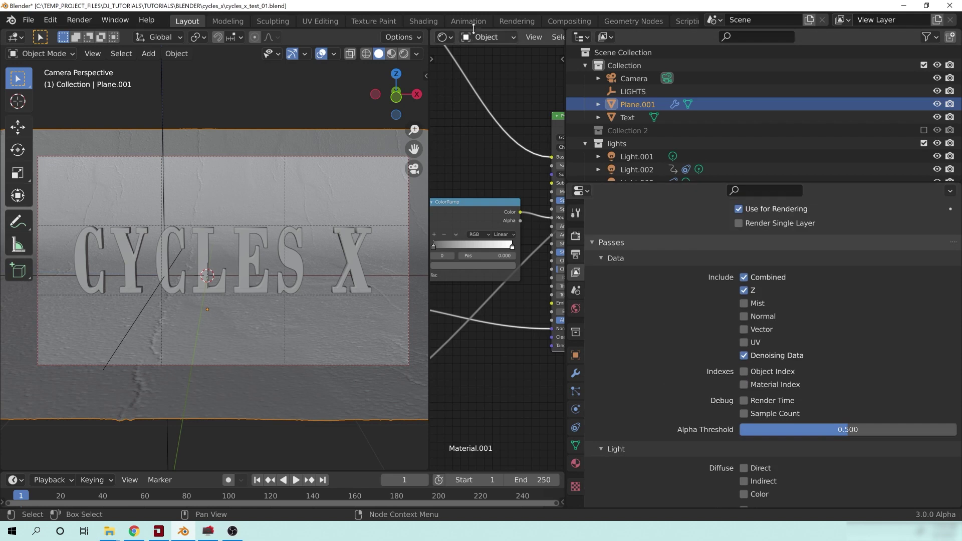
left_click(557, 21)
middle_click_drag(254, 206, 382, 266)
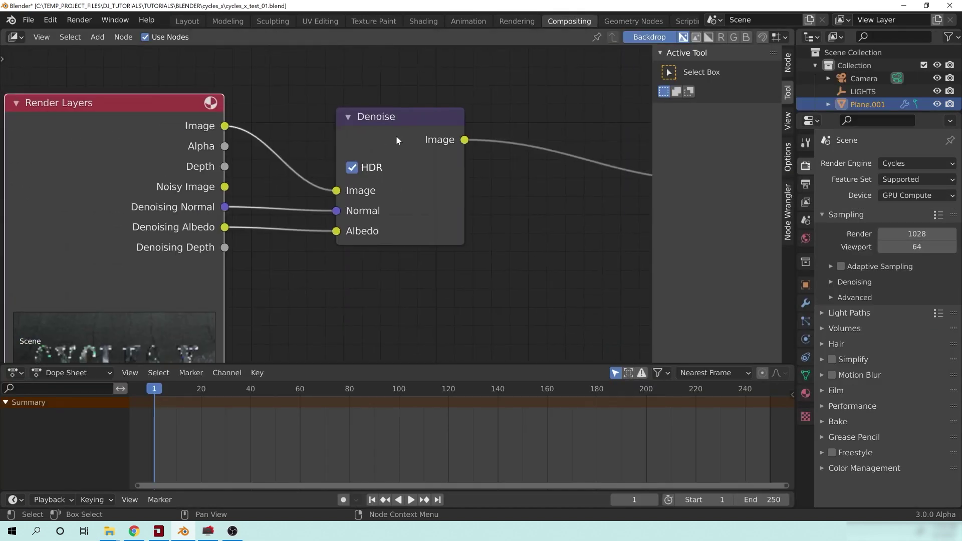
left_click(186, 21)
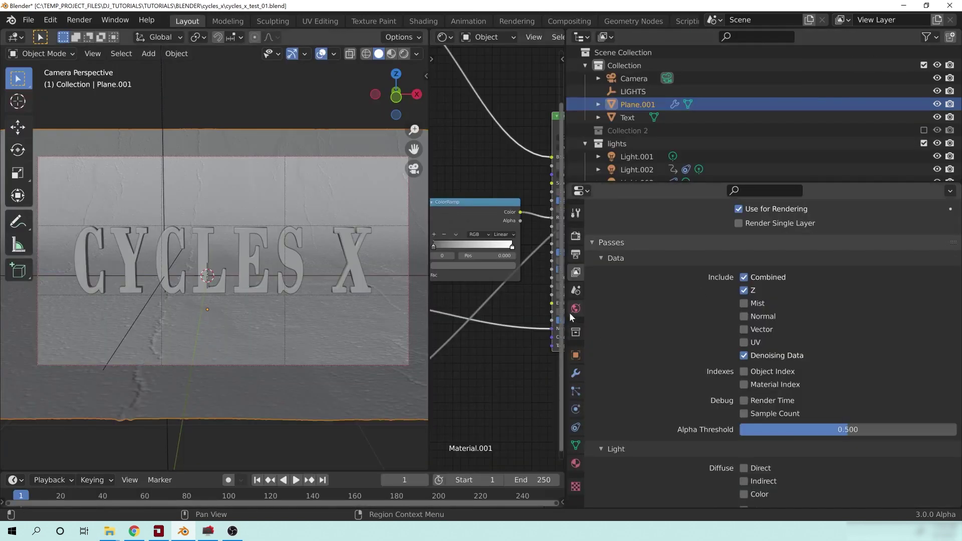
scroll(649, 216, "down", 2)
left_click(606, 207)
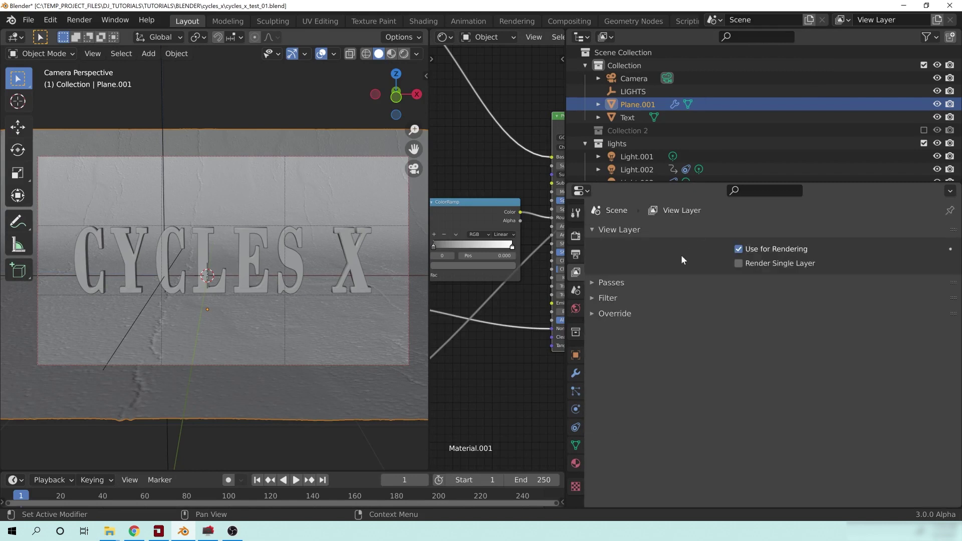
left_click(576, 235)
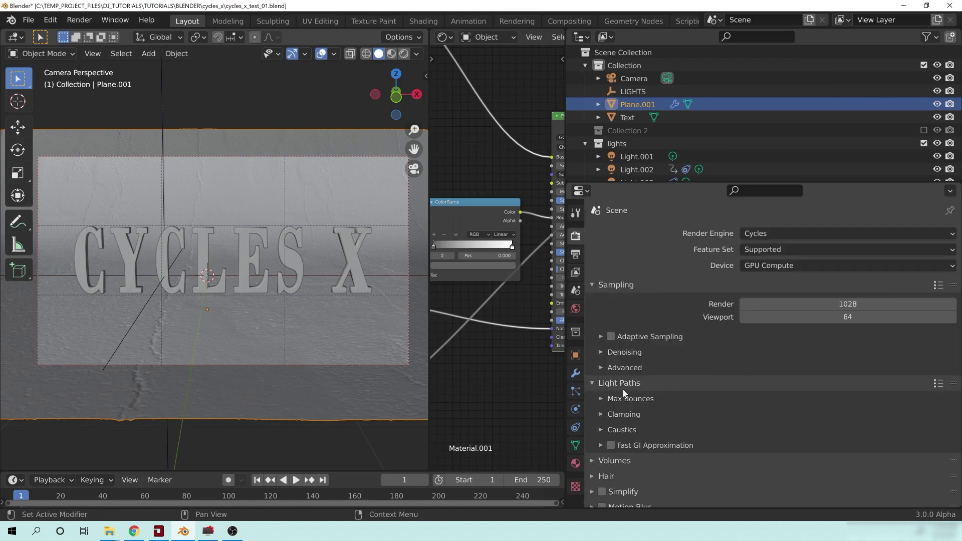
scroll(747, 392, "down", 2)
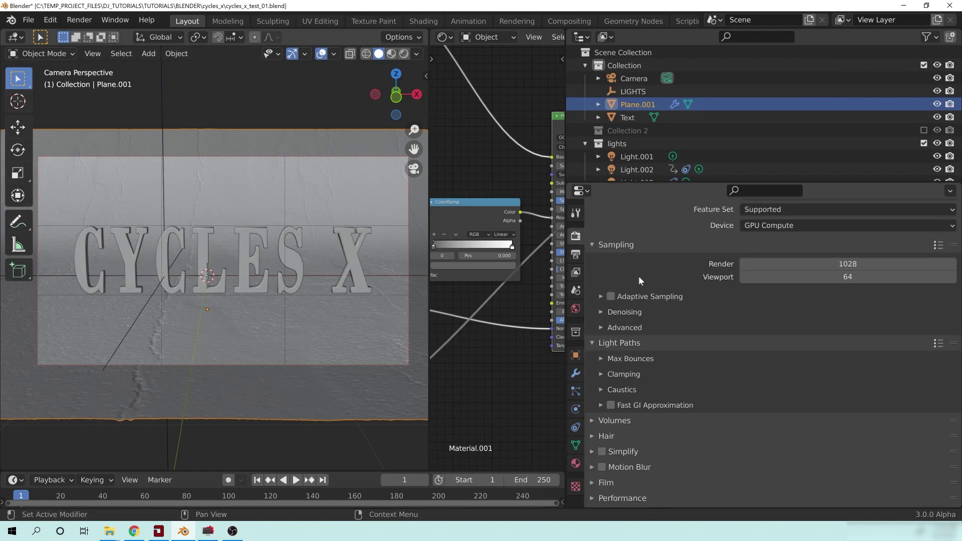
left_click(624, 327)
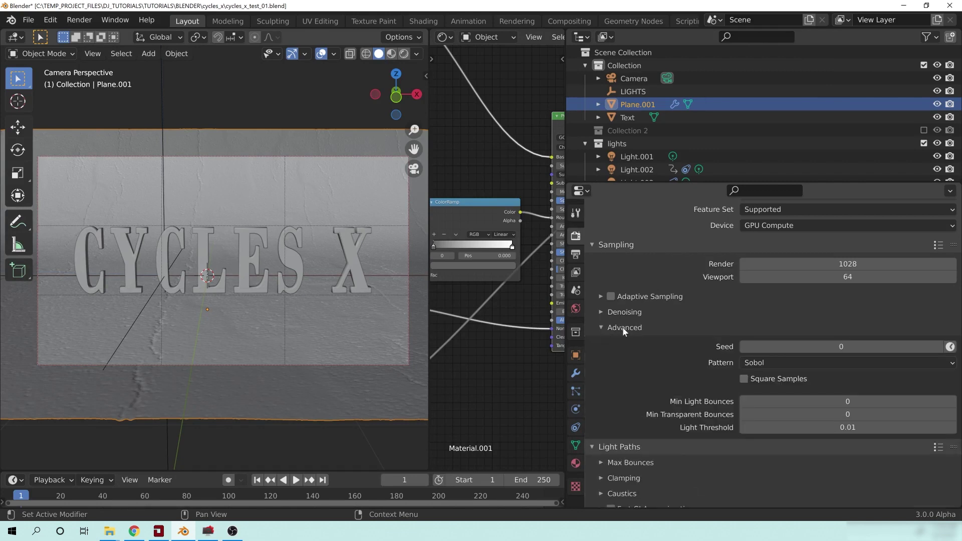
left_click(625, 329)
scroll(696, 387, "down", 2)
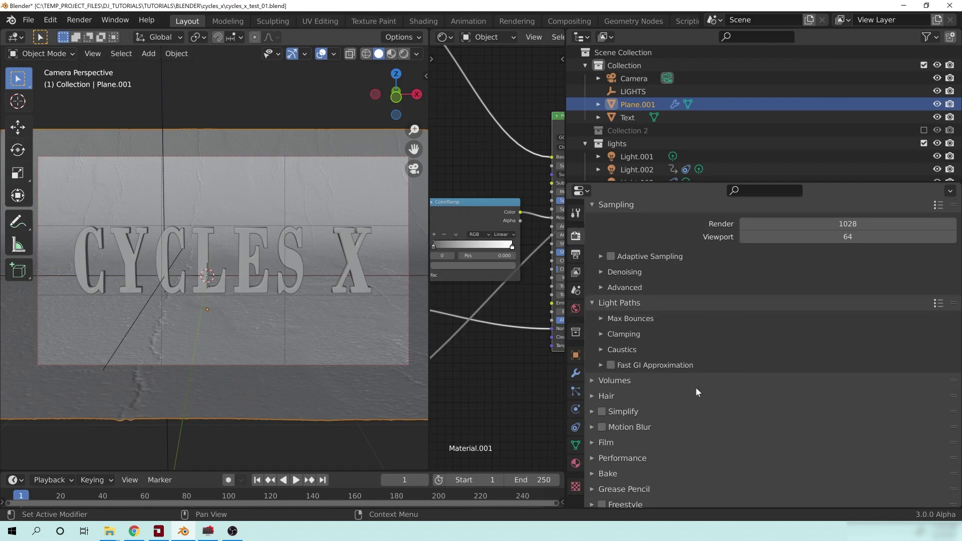
Apply Full, then Fast Global Illumination presets, giving Total 8 bounces and Fast GI Approximation.
left_click(626, 320)
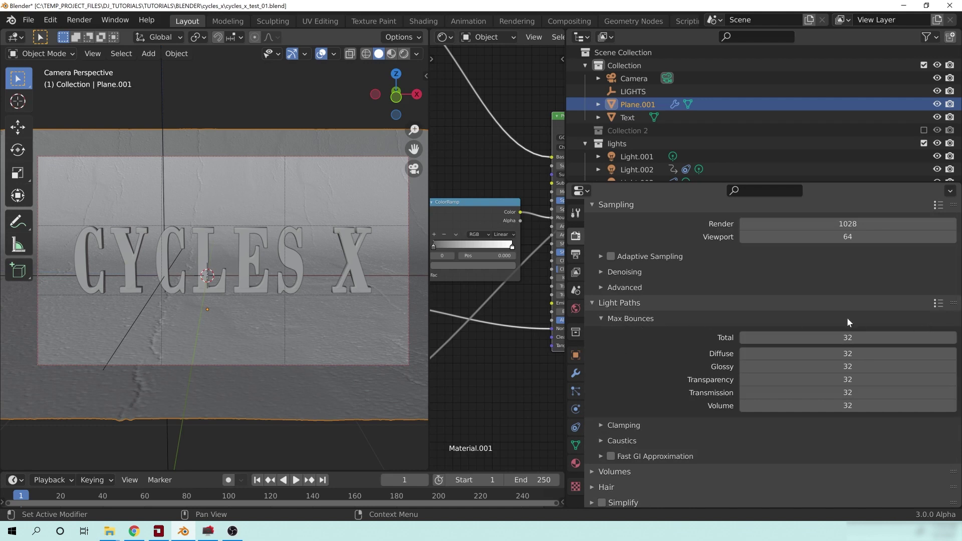
left_click(939, 303)
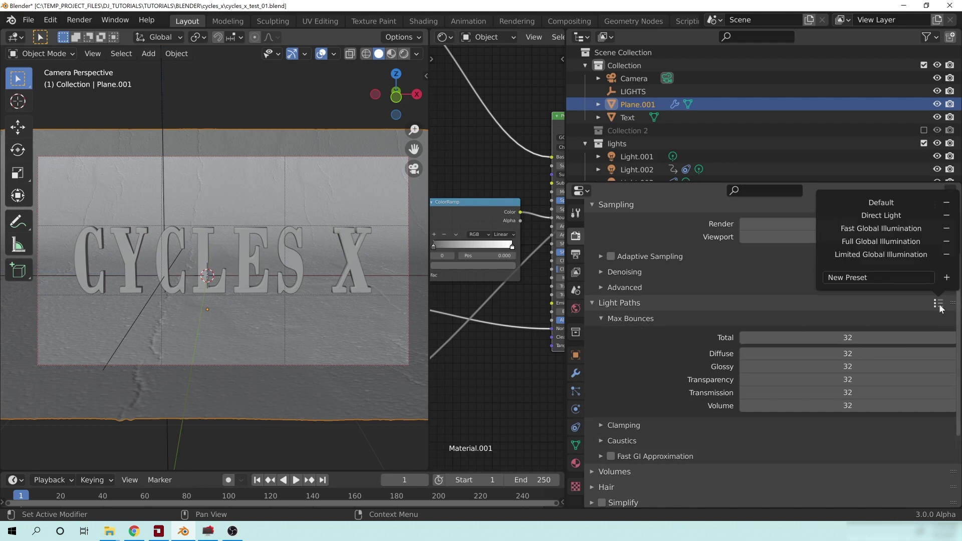
left_click(895, 244)
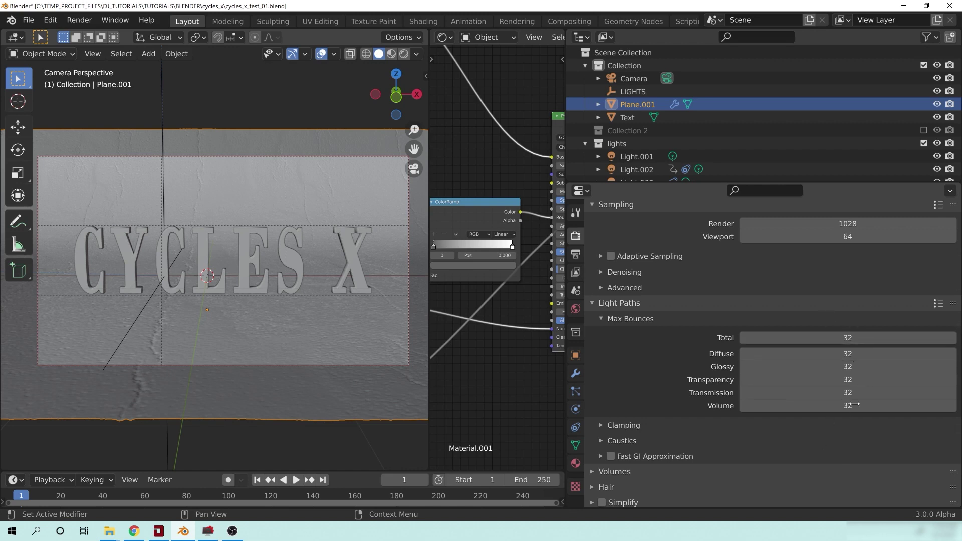
left_click(937, 305)
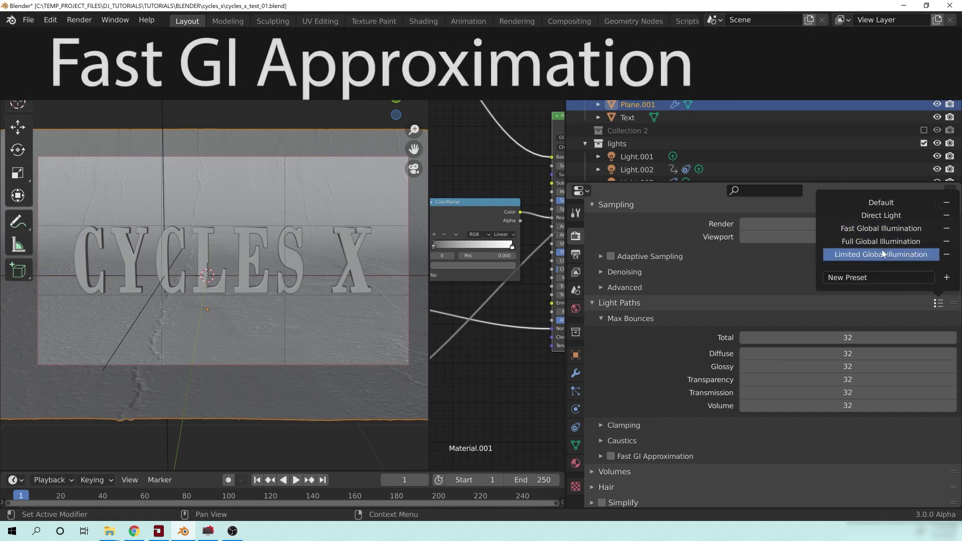
left_click(851, 228)
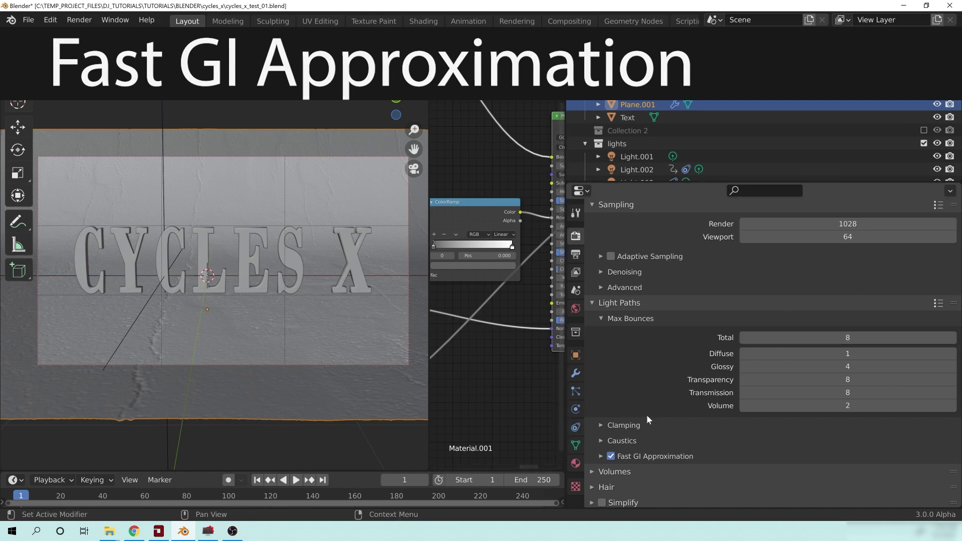
scroll(636, 416, "down", 4)
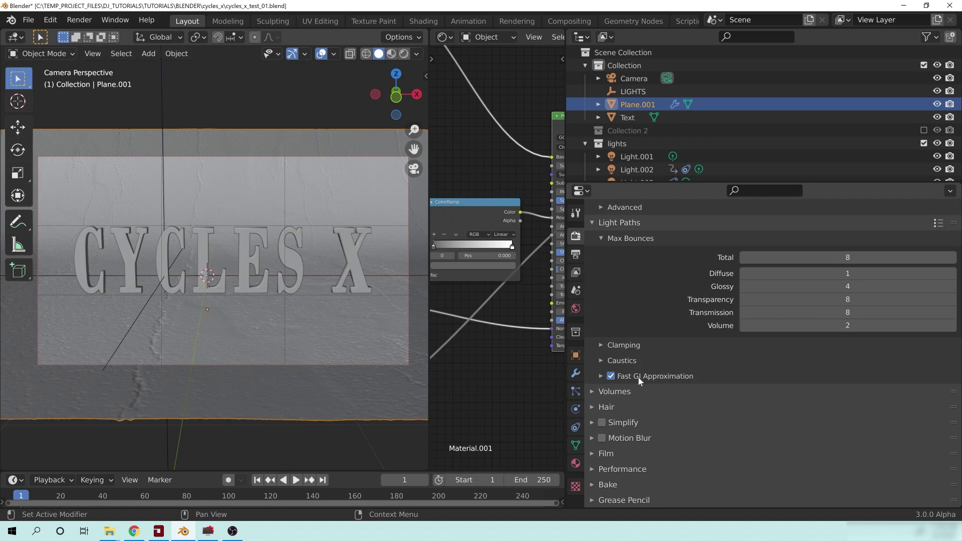
left_click(638, 377)
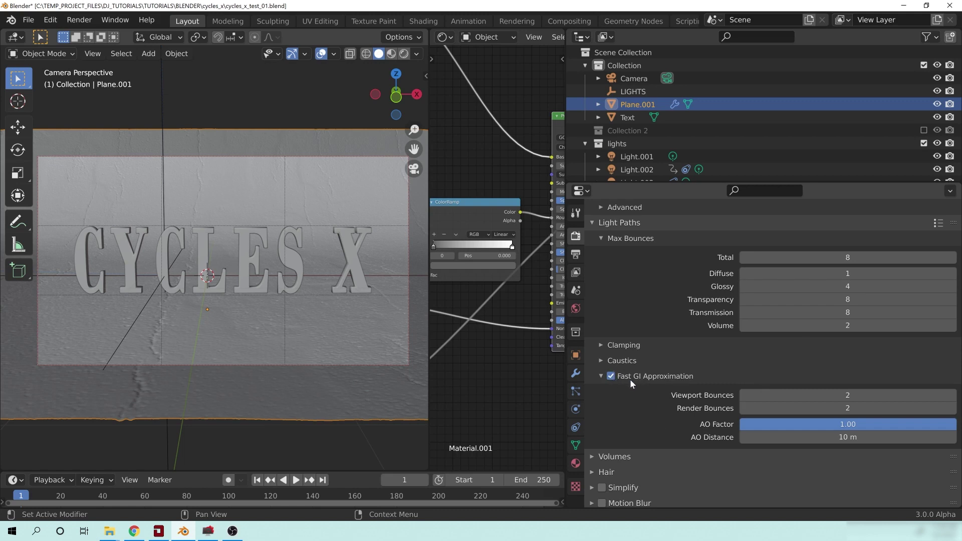
Reapply the Full Global Illumination preset for 32 bounces and briefly inspect the Caustics options.
scroll(789, 391, "up", 2)
left_click(938, 254)
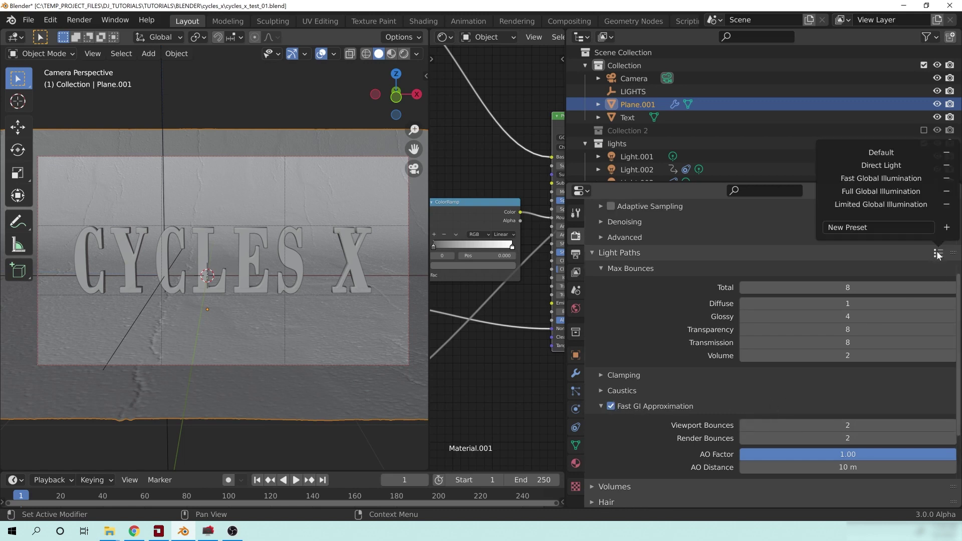
left_click(869, 192)
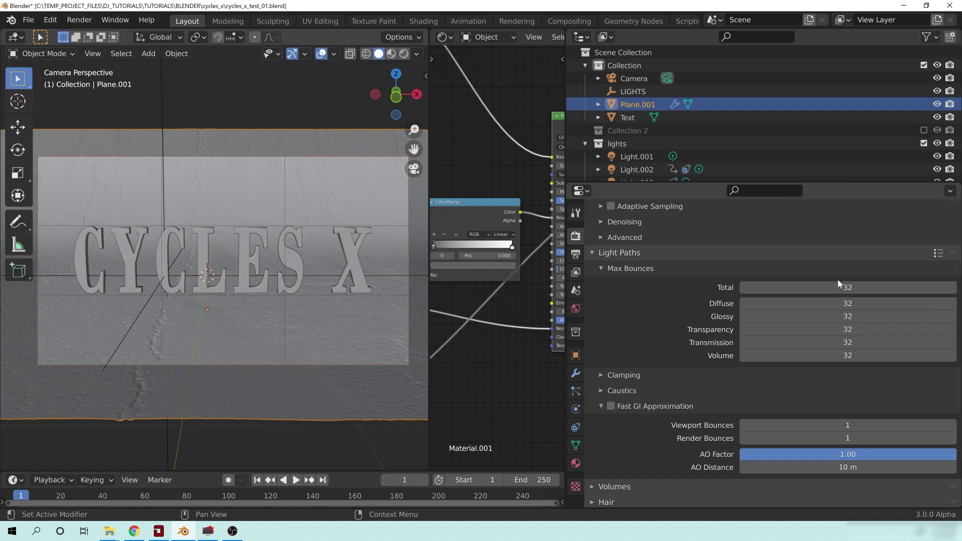
left_click(623, 391)
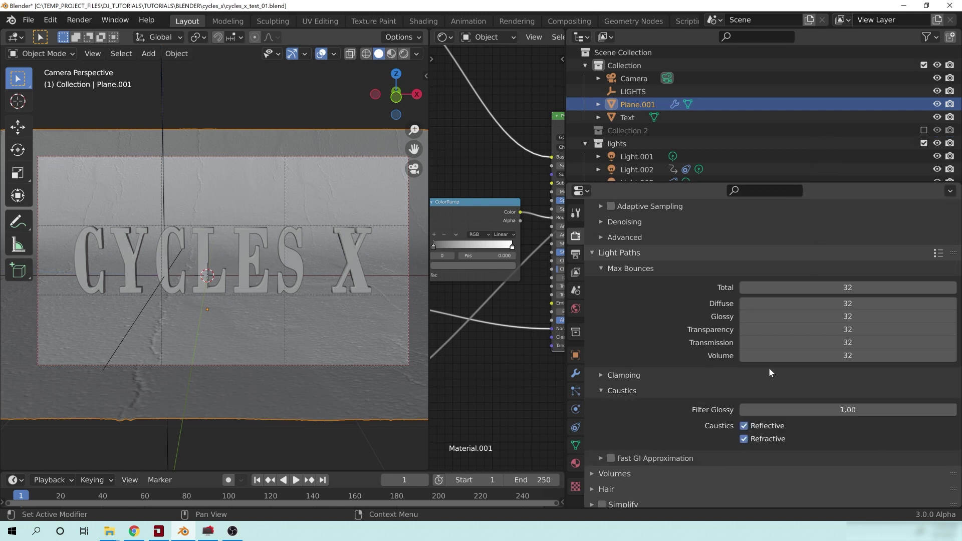
scroll(669, 420, "down", 1)
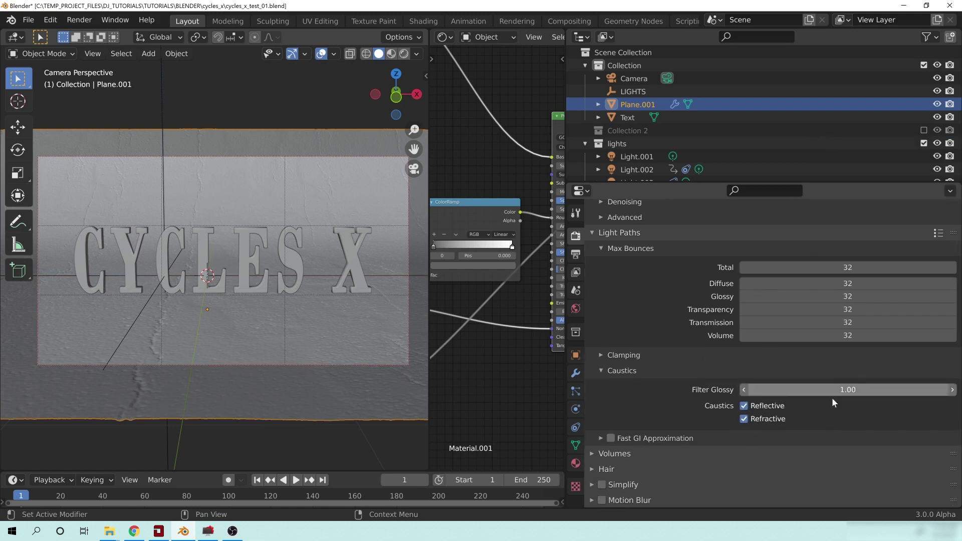
left_click(619, 371)
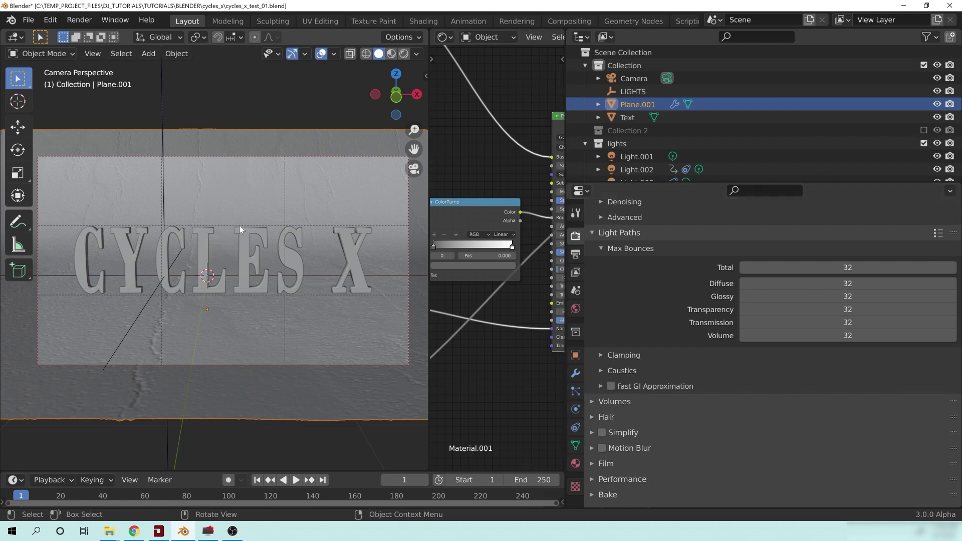
Preview rendered shading and show the World properties with the studio_small_01_4k.hdr background.
key("z")
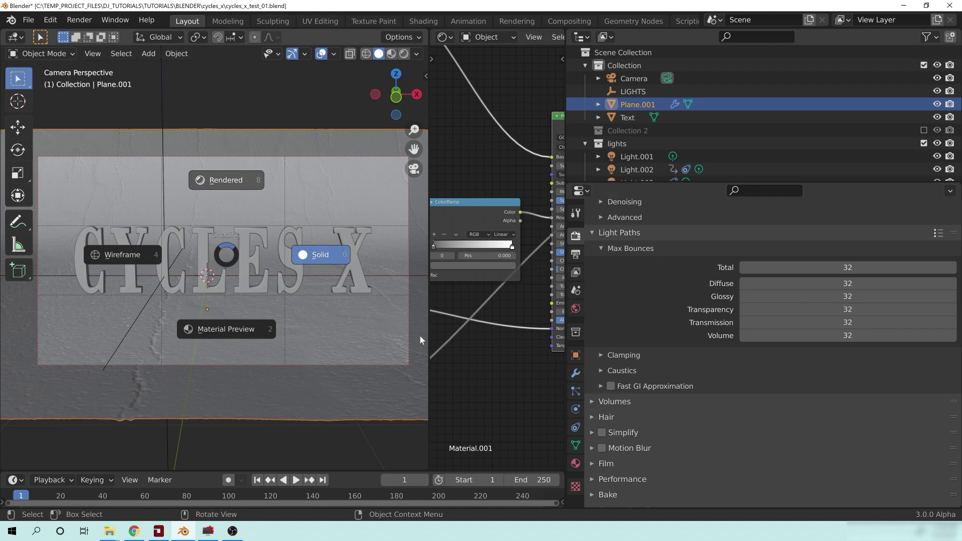
key("8")
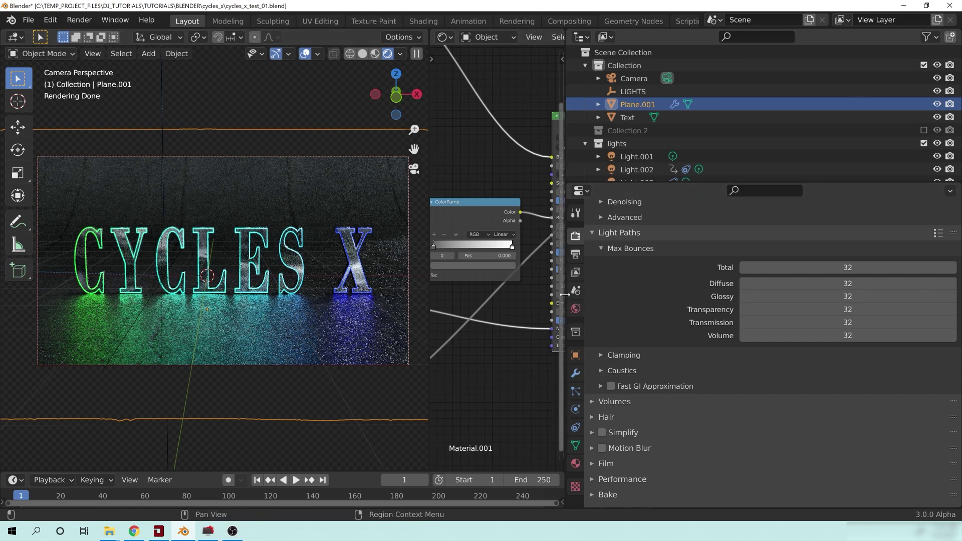
left_click_drag(565, 295, 802, 298)
left_click(812, 308)
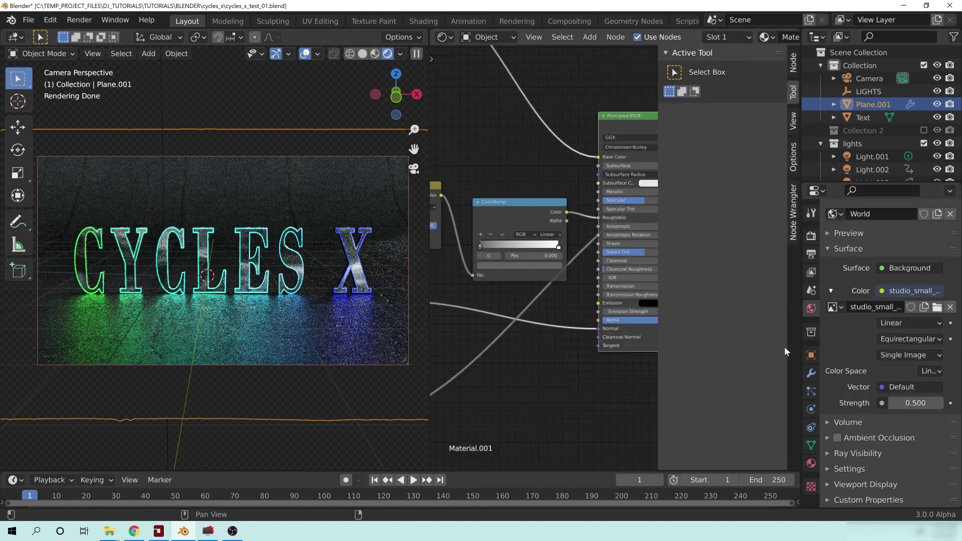
Resize the properties panel and switch the viewport back to solid shading.
left_click_drag(803, 293, 635, 293)
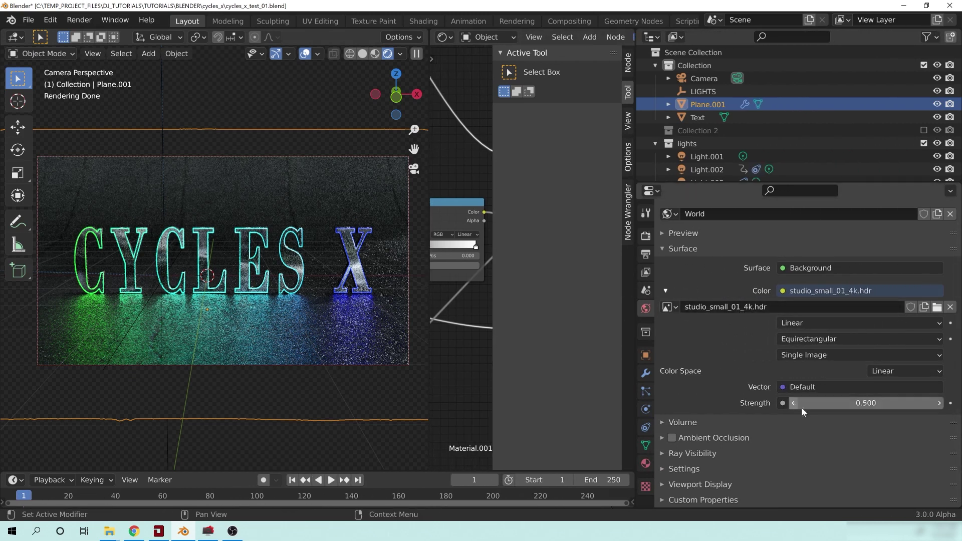
left_click_drag(637, 277, 804, 291)
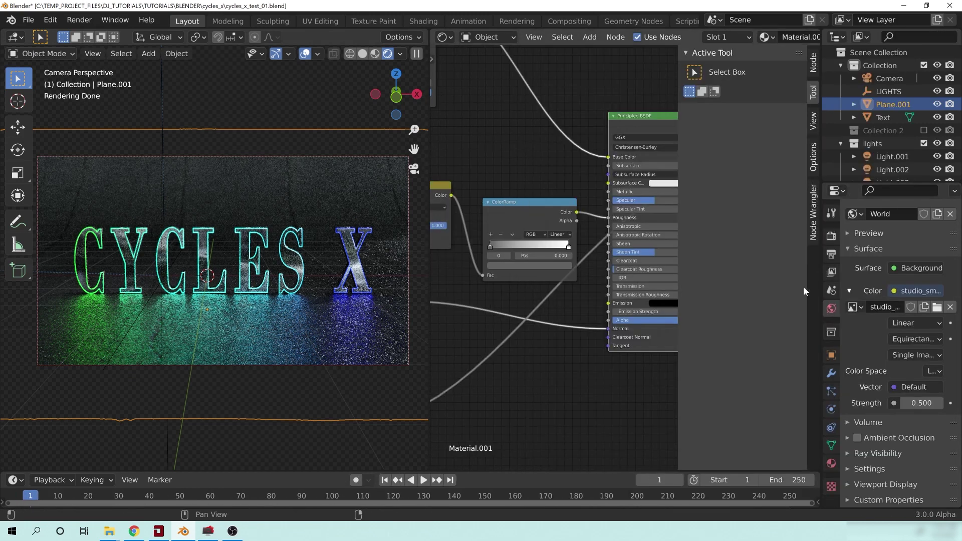
key("z")
left_click(321, 274)
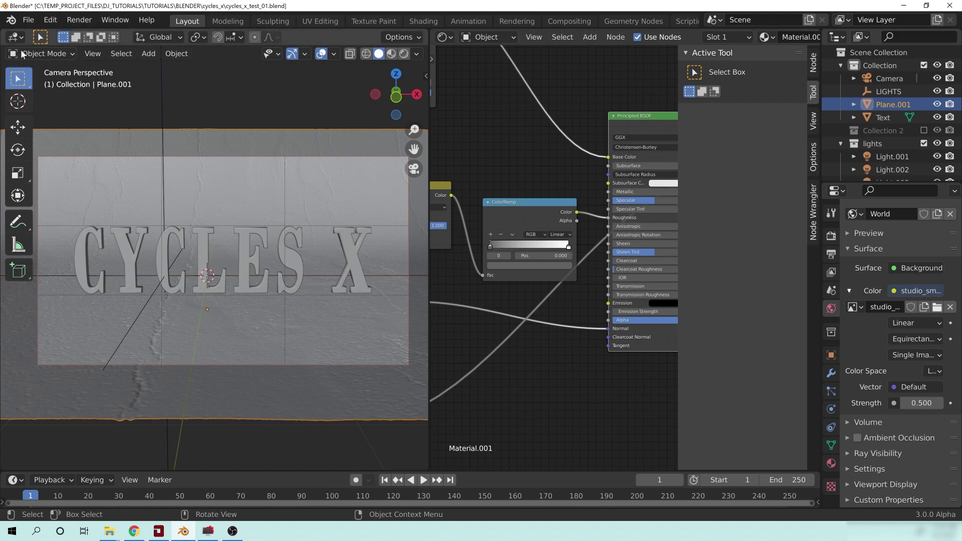
In System preferences, choose OptiX with the GeForce RTX 3090 and Threadripper enabled, then close.
left_click(50, 19)
left_click(95, 205)
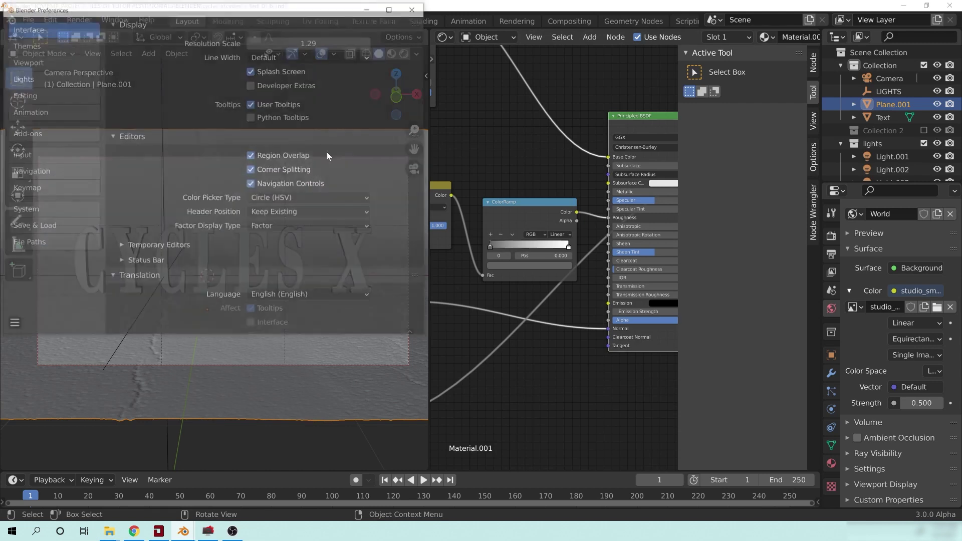
left_click_drag(151, 10, 453, 99)
left_click(348, 302)
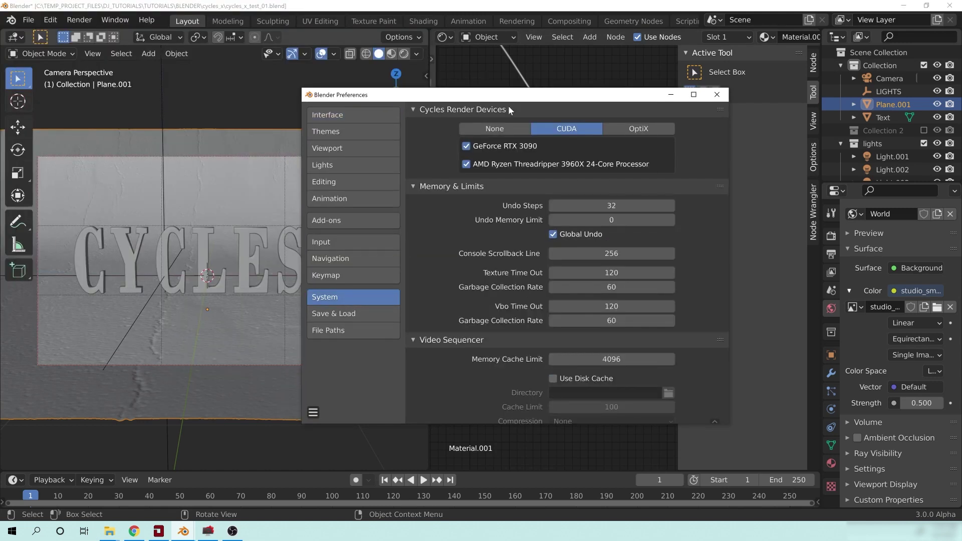
left_click_drag(500, 98, 367, 85)
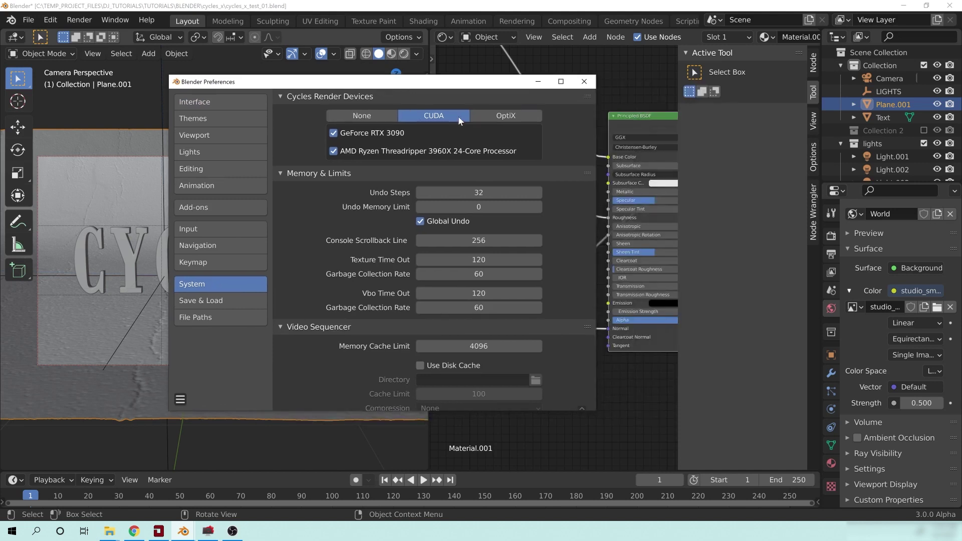
left_click(506, 116)
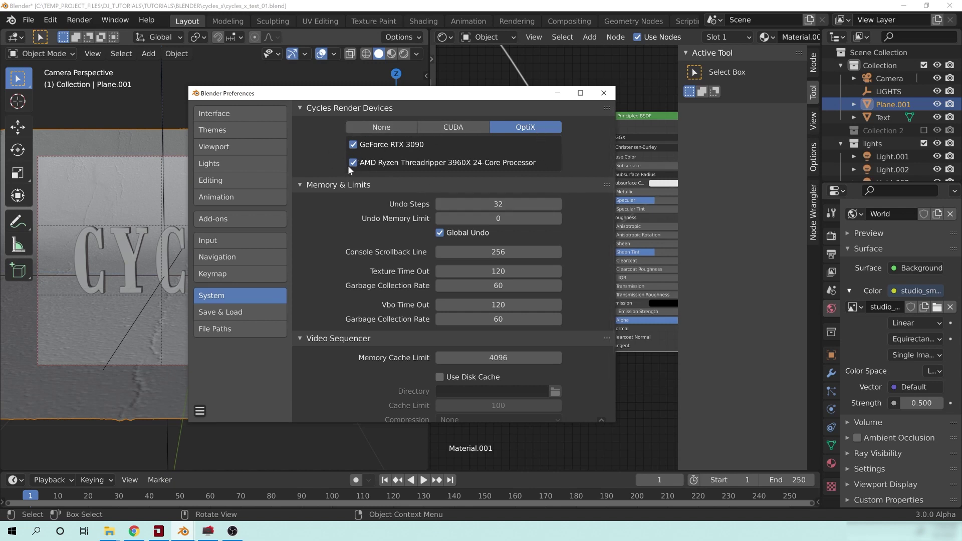
left_click(604, 93)
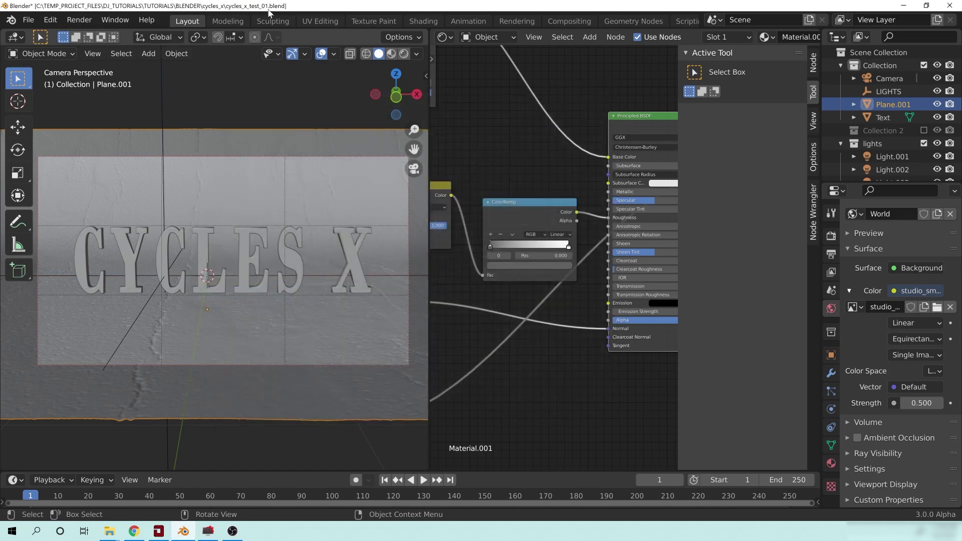
Save cycles_x_test_01.blend and show the Render properties in a widened panel.
left_click(29, 24)
left_click(76, 105)
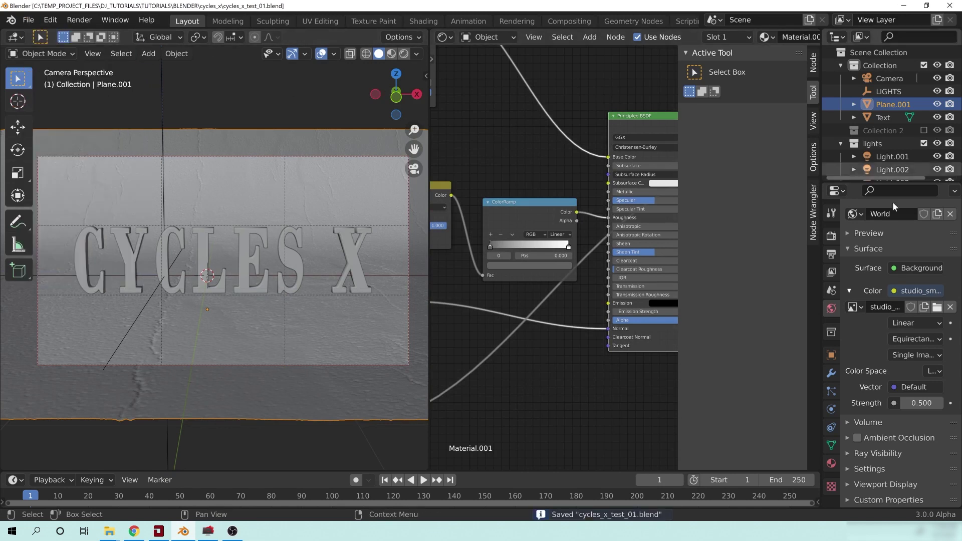
left_click(831, 236)
left_click_drag(821, 225, 524, 226)
Collapse Light Paths and expand Performance, collapsing its Threads, Viewport and Final Render subpanels.
left_click(581, 364)
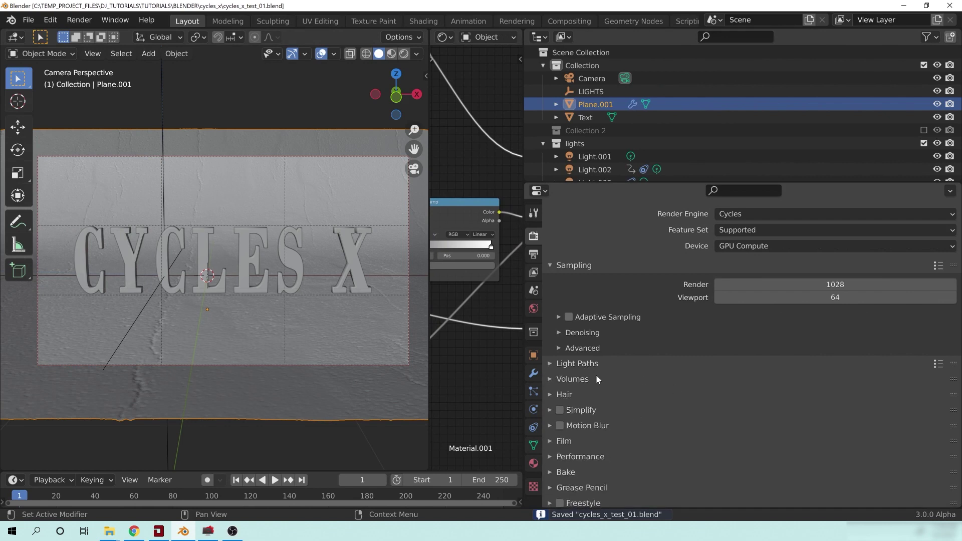
scroll(638, 443, "down", 1)
left_click(589, 436)
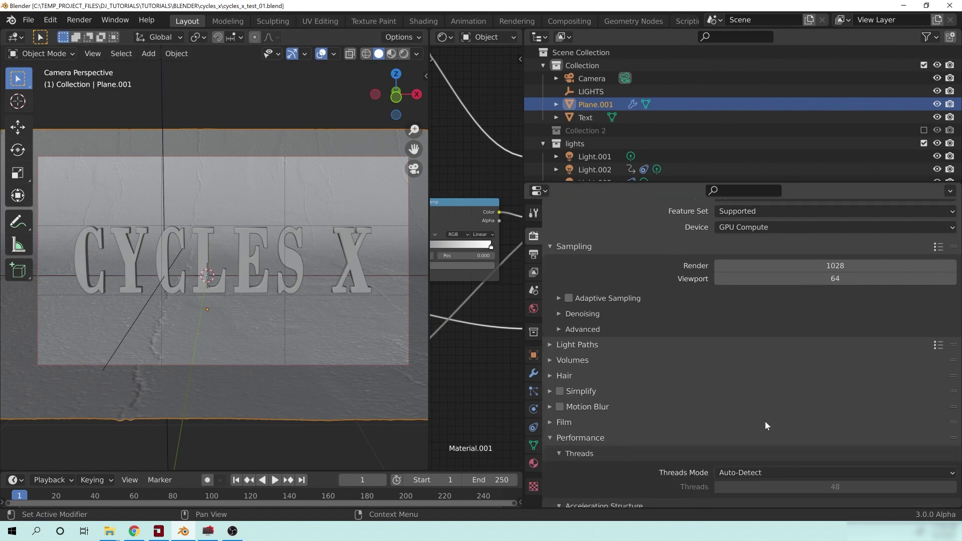
scroll(752, 426, "down", 7)
scroll(626, 414, "down", 2)
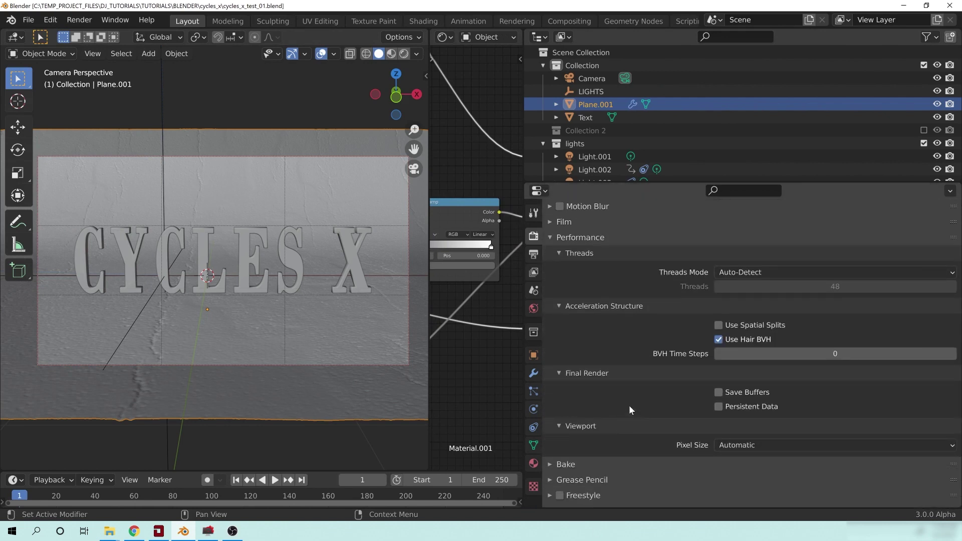
left_click(602, 305)
left_click(582, 293)
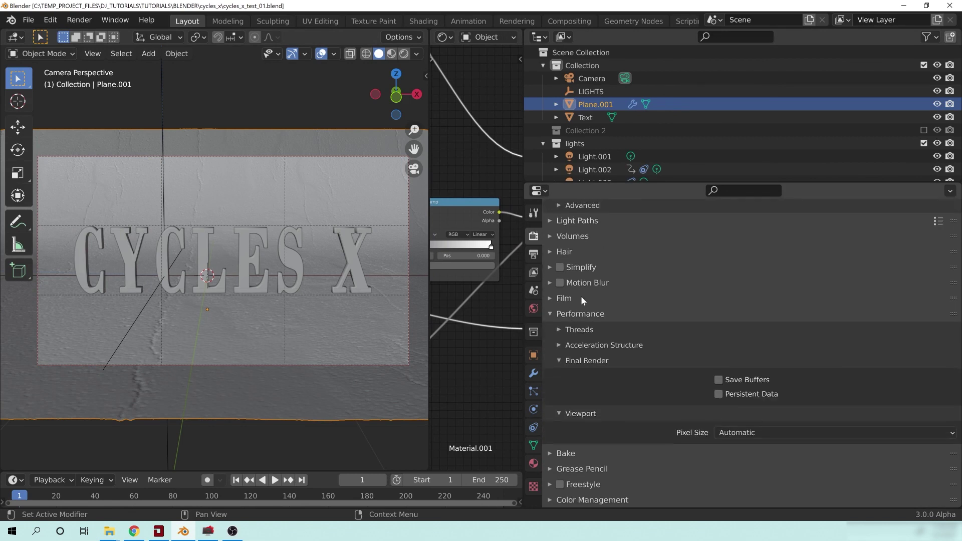
left_click(578, 414)
left_click(585, 386)
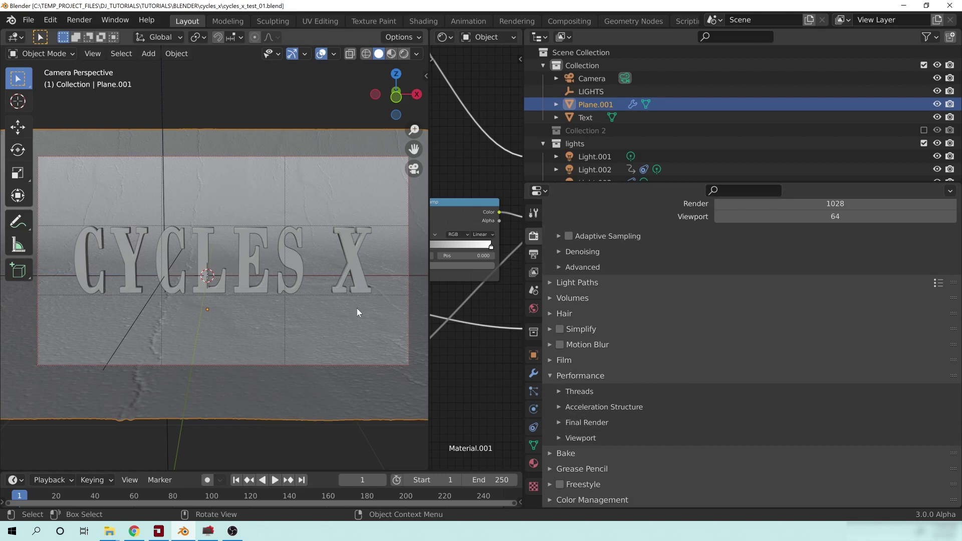
Check the Acceleration Structure subpanel, then widen the node editor and 3D viewport.
left_click(582, 408)
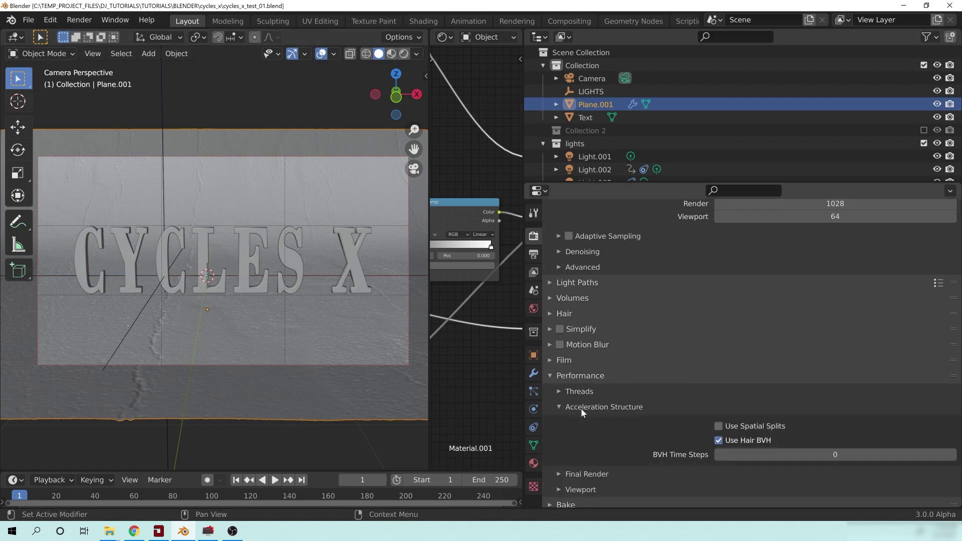
left_click(581, 408)
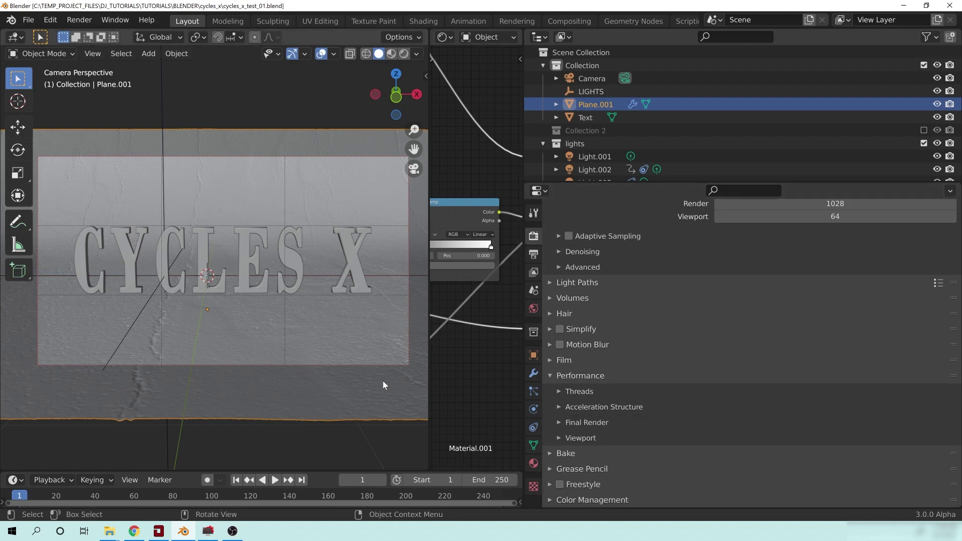
scroll(282, 275, "down", 2)
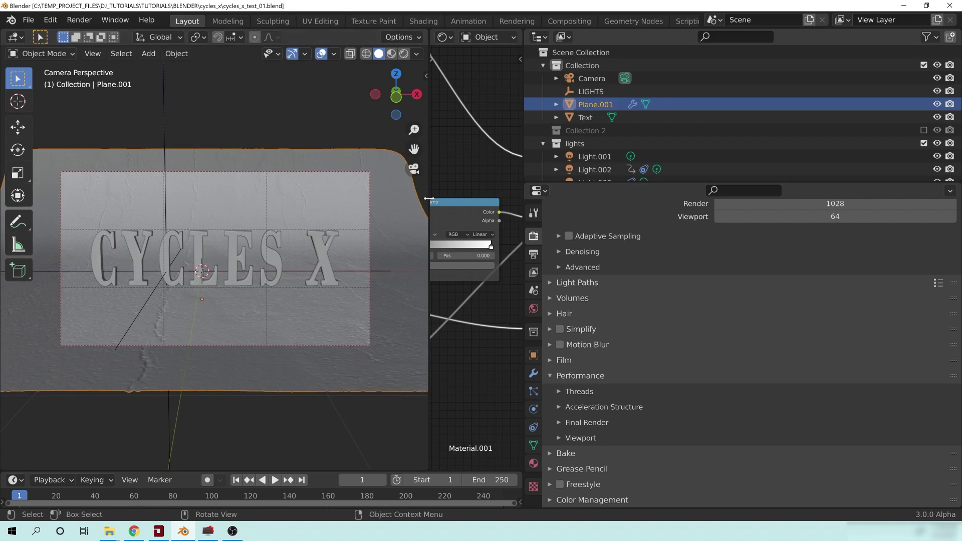
left_click_drag(525, 166, 900, 165)
left_click_drag(430, 149, 613, 154)
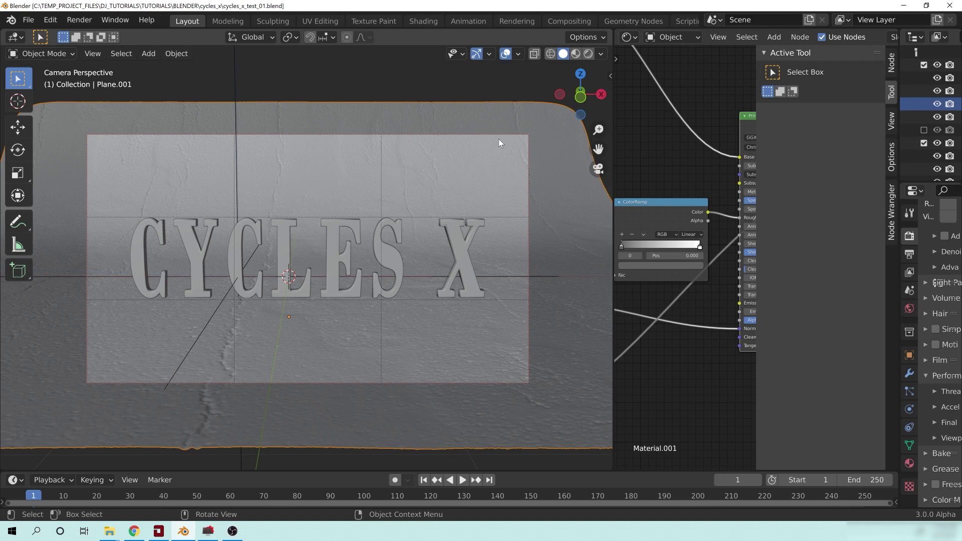
Hide Blender's viewport overlays and reposition the OCCT usage monitor window.
left_click(505, 54)
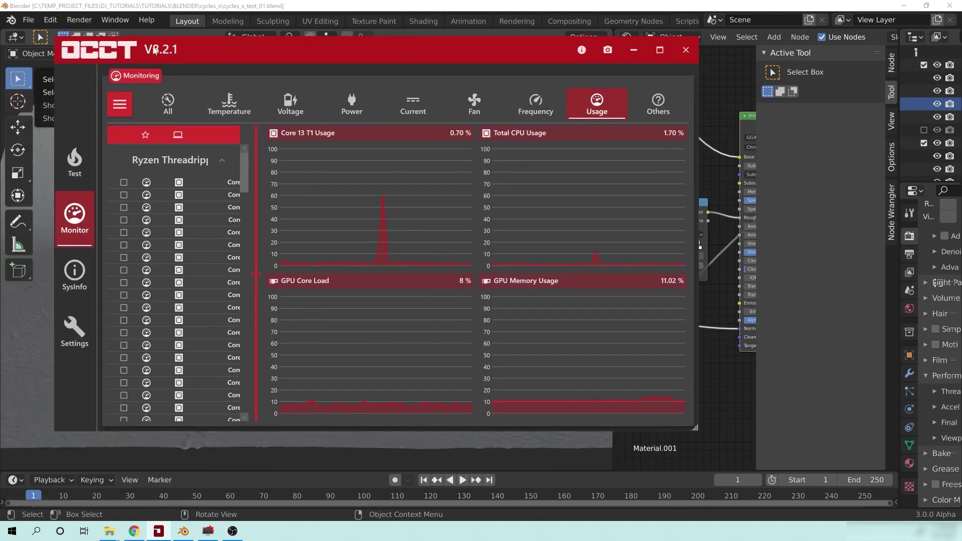
left_click_drag(203, 43, 422, 50)
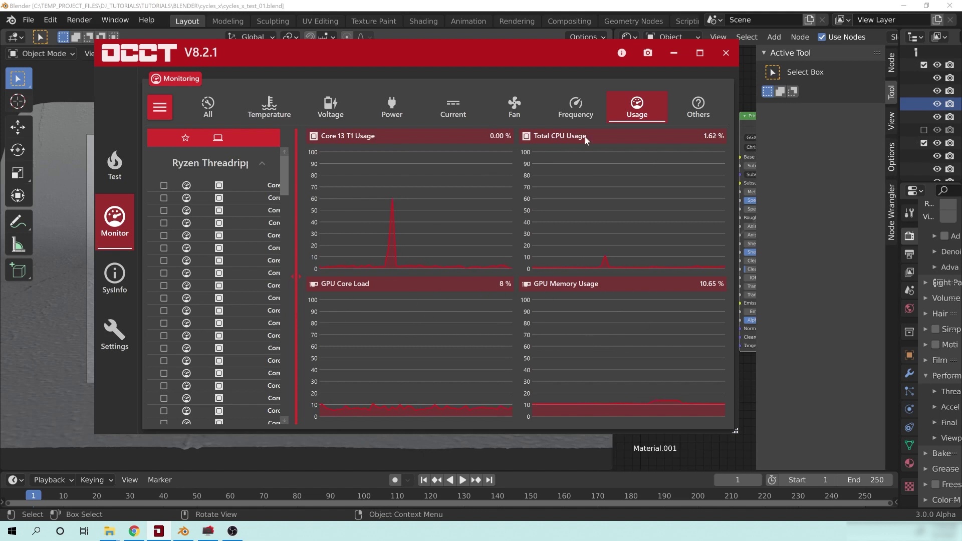
key("alt+Tab")
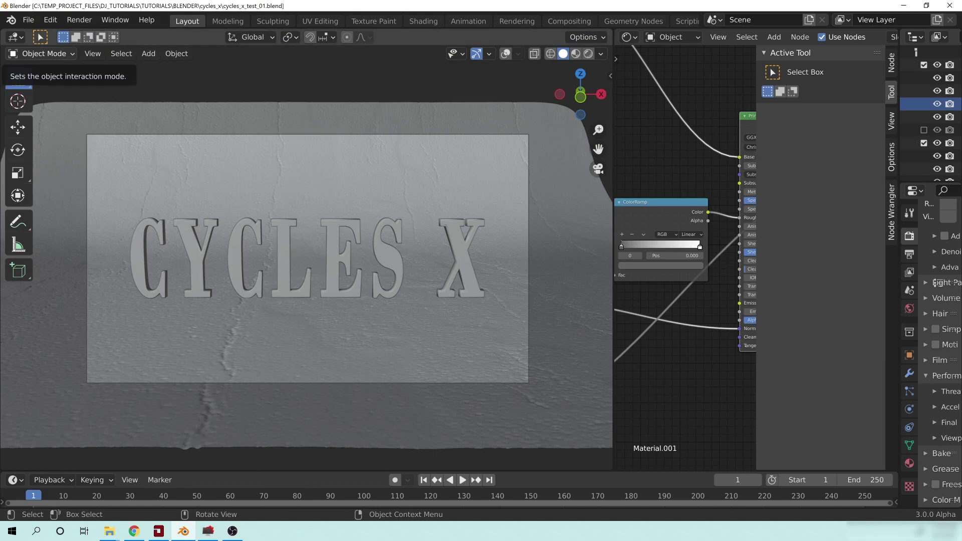
Check OCCT's CPU and GPU usage charts, minimize the monitor, and widen Blender's Properties panel.
key("alt+Tab")
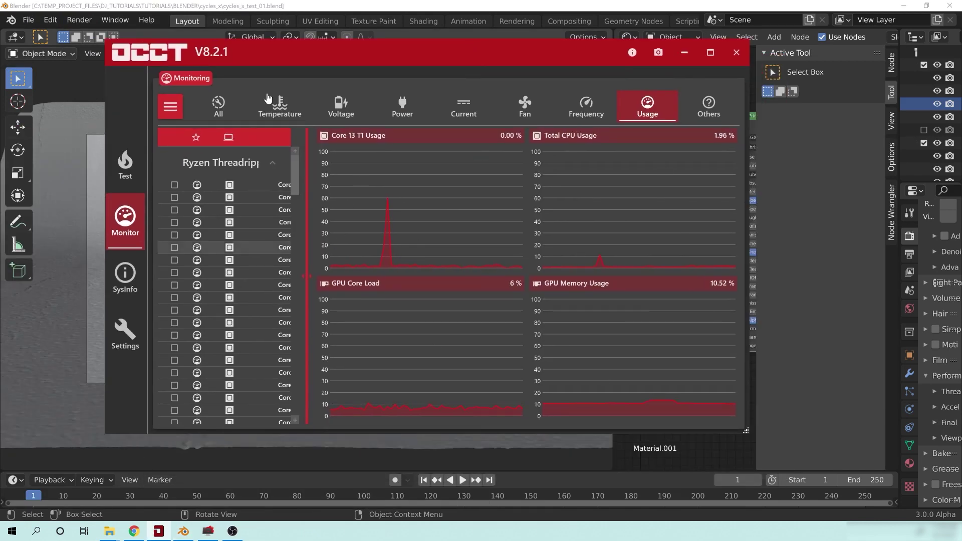
left_click(684, 52)
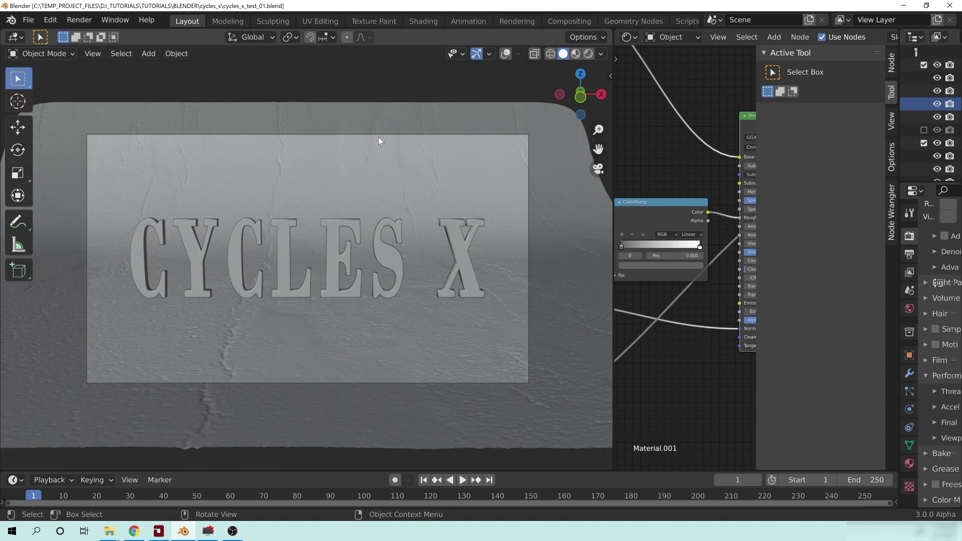
left_click_drag(901, 281, 687, 281)
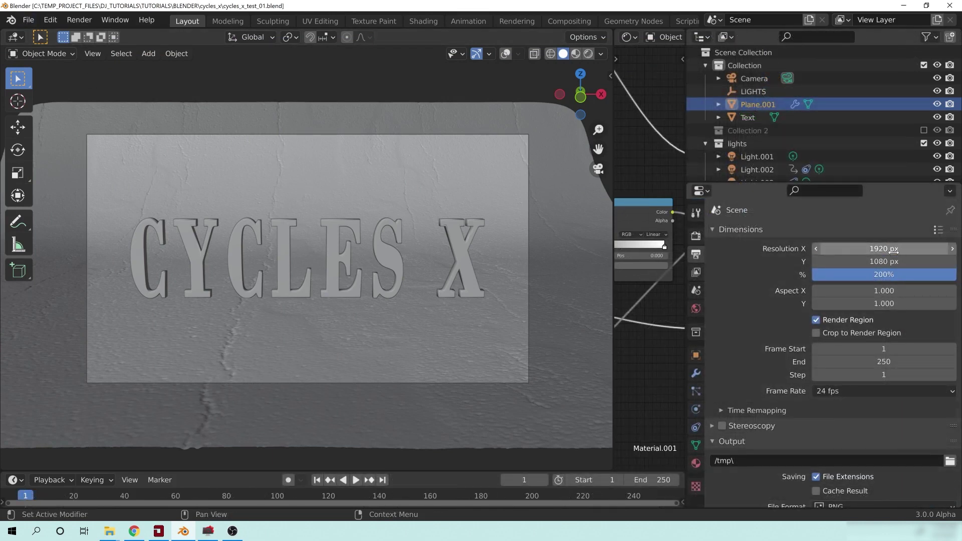
In Render Properties, review Sampling's Adaptive Sampling, Denoising and Advanced settings (1028 render samples).
left_click(696, 236)
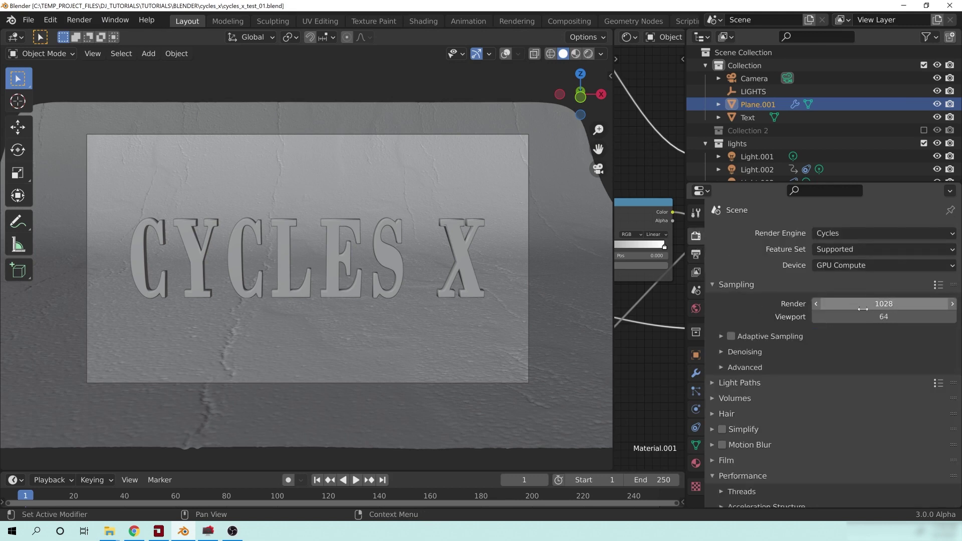
left_click(775, 338)
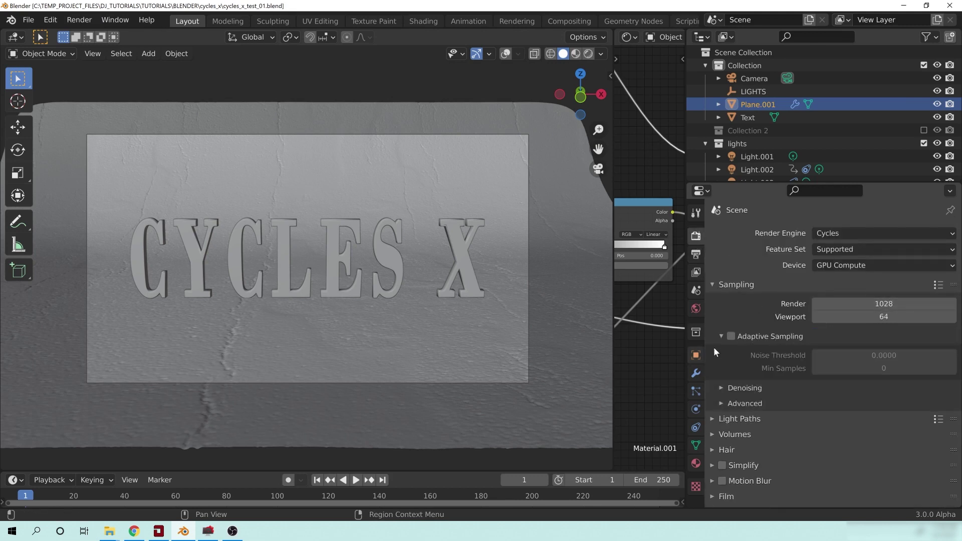
left_click(778, 338)
left_click(746, 352)
left_click(735, 353)
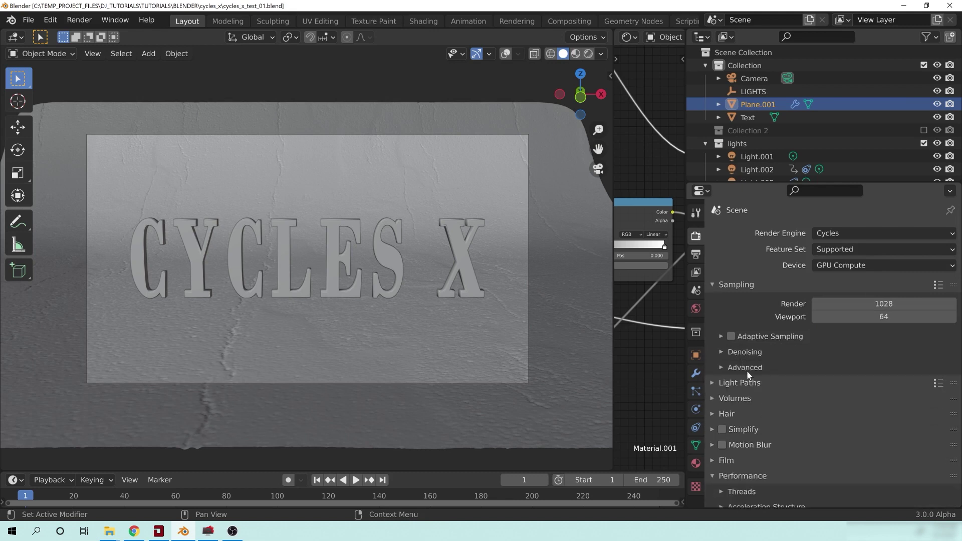
left_click(745, 369)
left_click(738, 368)
left_click(736, 368)
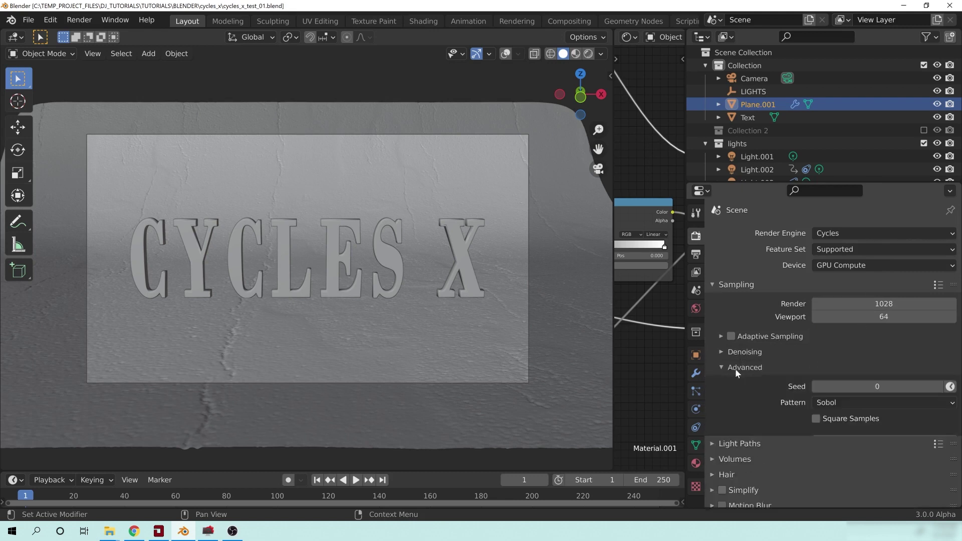
left_click(748, 370)
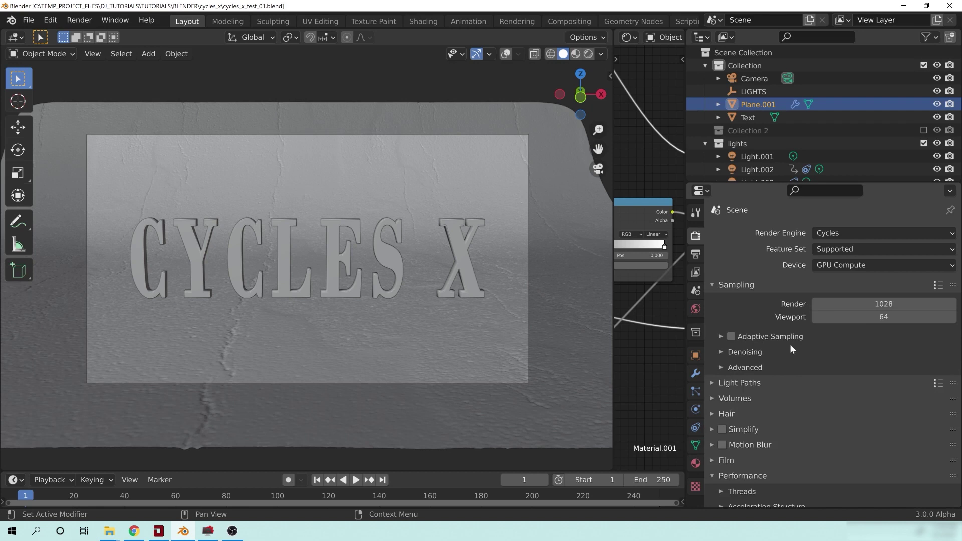
Review the Light Paths bounces (all 32) and presets, collapse Sampling, and bring OCCT forward.
left_click(743, 383)
left_click(939, 383)
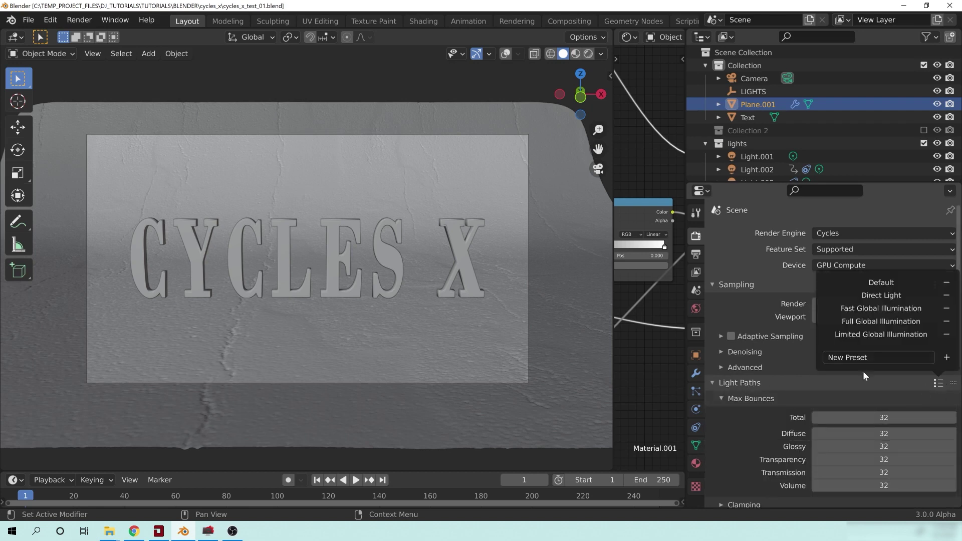
left_click(734, 286)
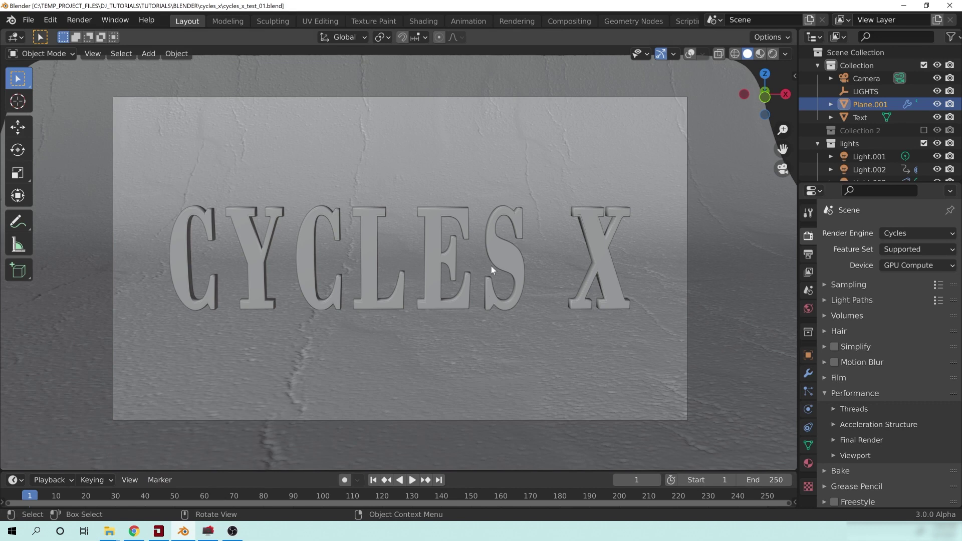
key("alt+Tab")
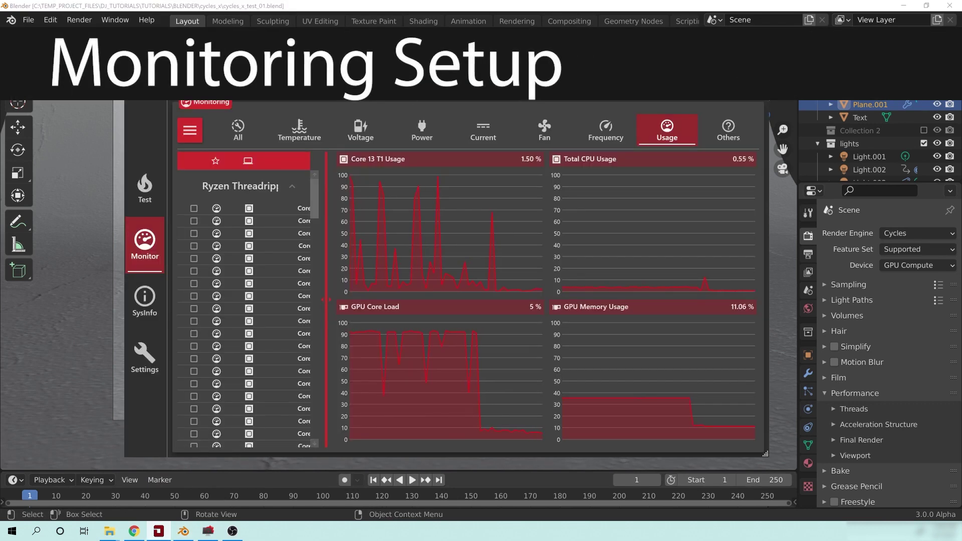
left_click_drag(200, 95, 229, 91)
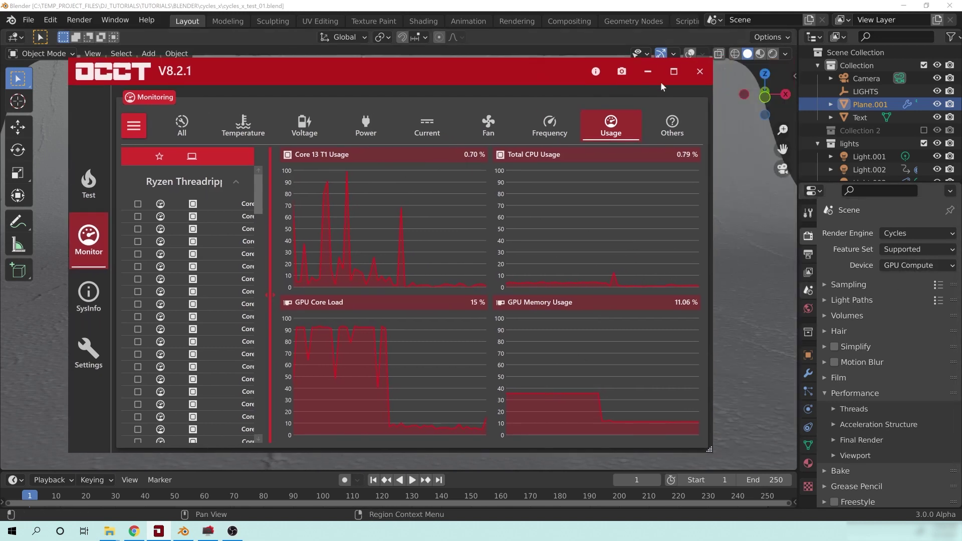
left_click(732, 72)
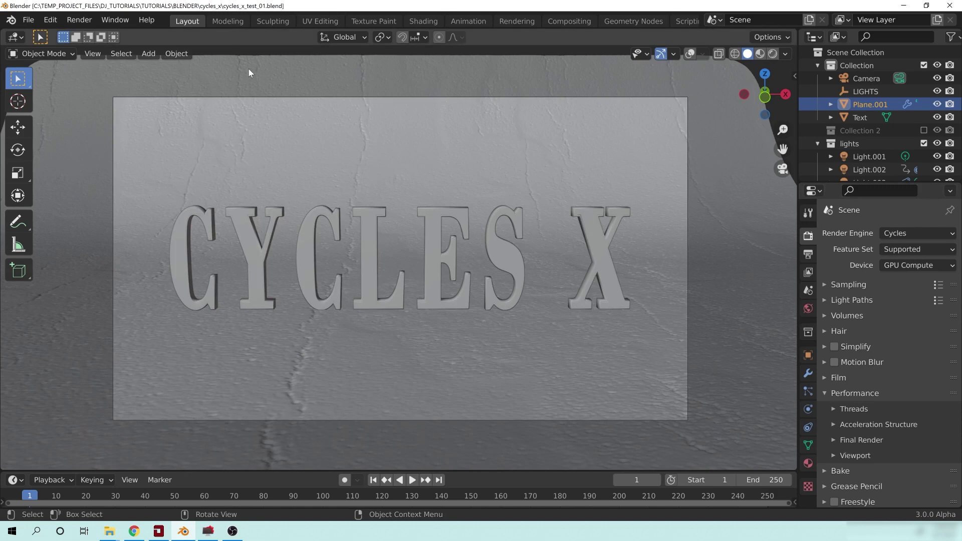
Render the CYCLES X frame on the GPU with F12, then bring OCCT's monitor over it.
key("F12")
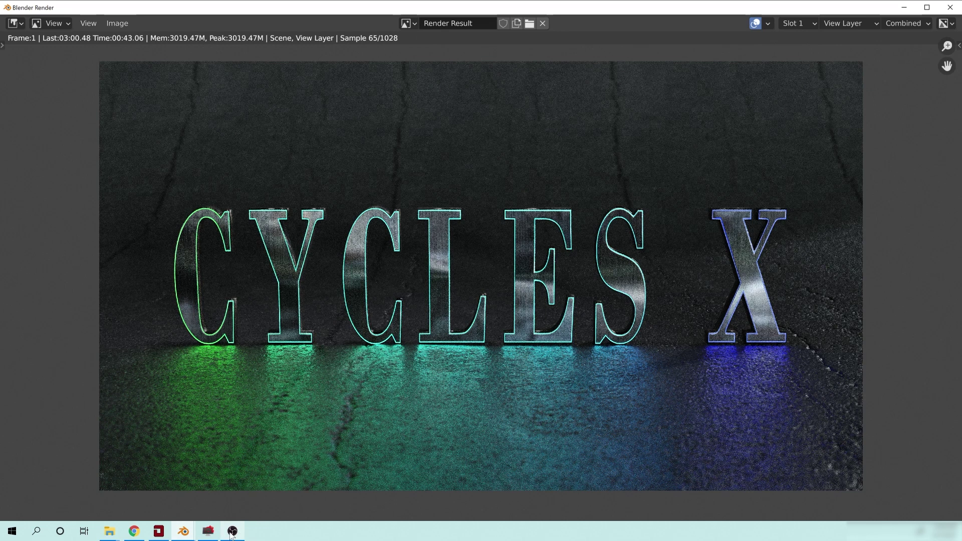
left_click(160, 533)
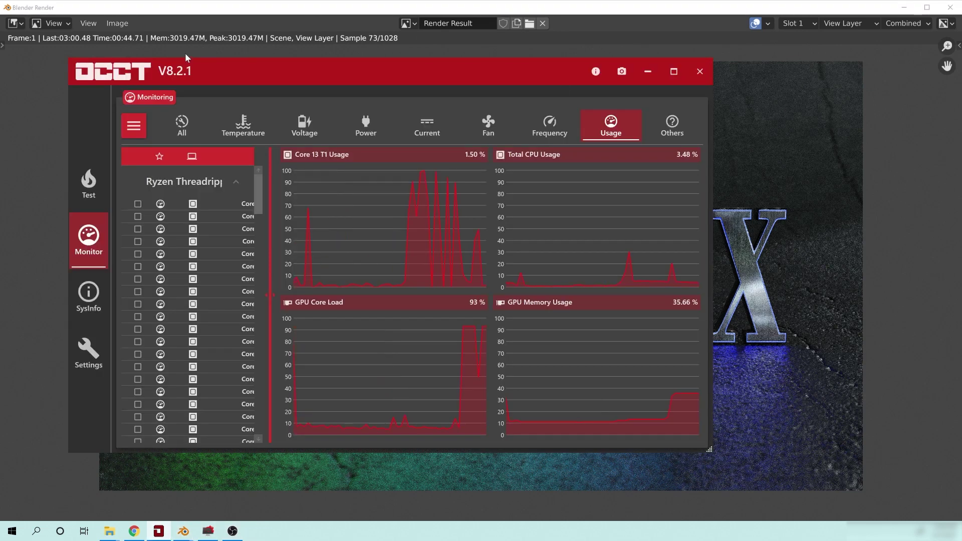
Reposition the OCCT monitor over the render while GPU core load holds around 93–94%.
left_click_drag(217, 77, 268, 80)
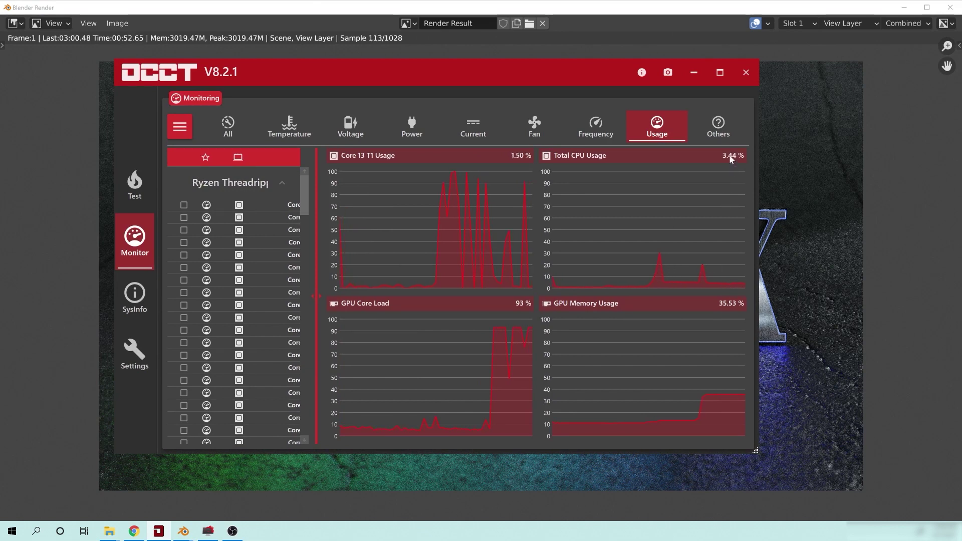
mouse_move(727, 159)
left_click_drag(591, 71, 459, 105)
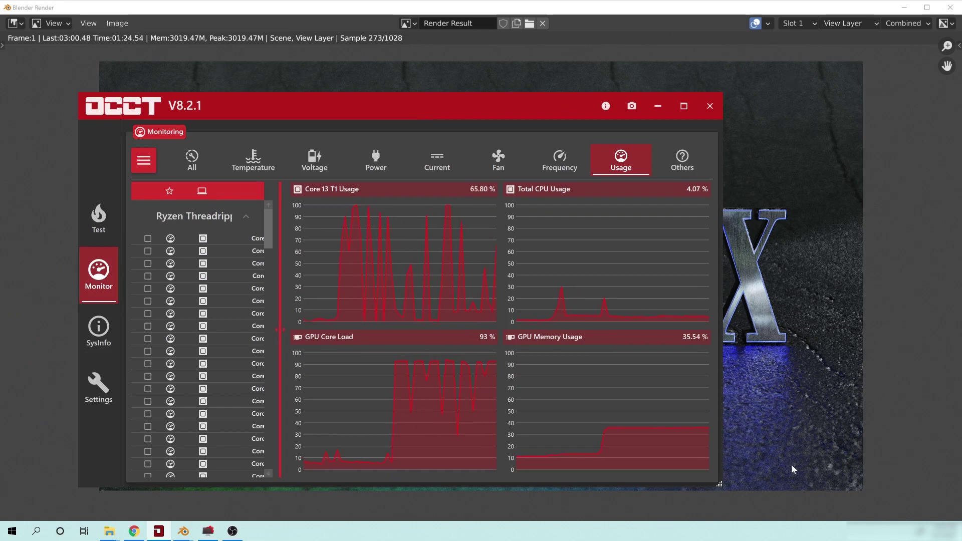
left_click_drag(380, 106, 447, 87)
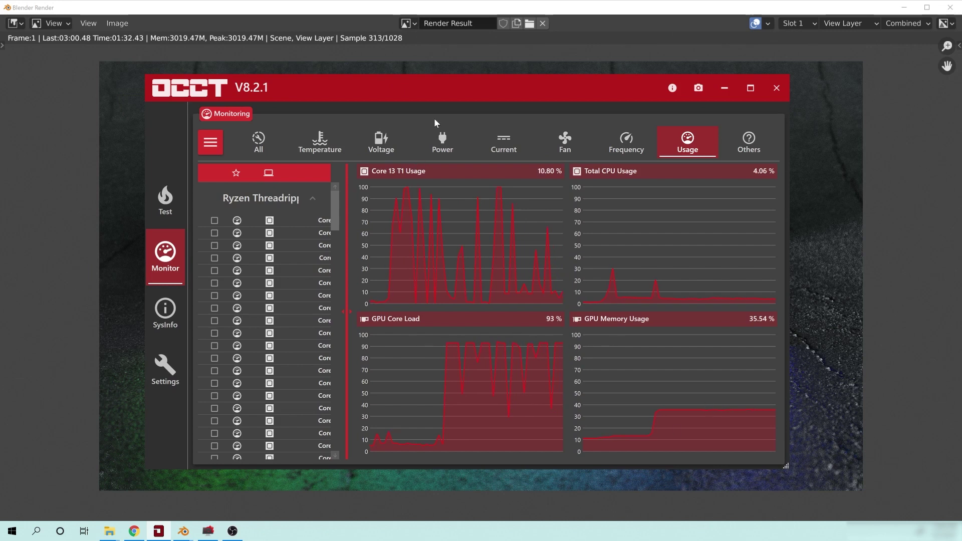
left_click_drag(264, 106, 283, 106)
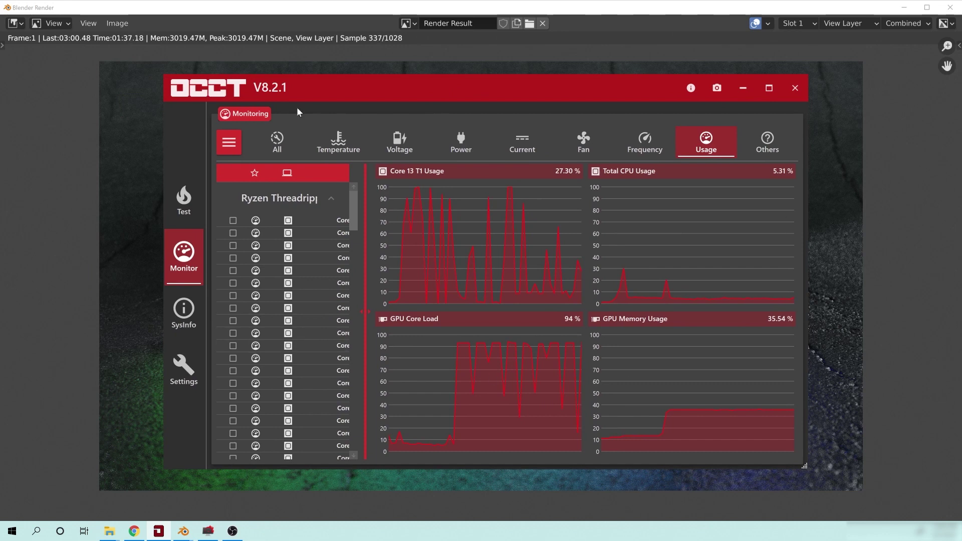
left_click_drag(409, 116, 788, 33)
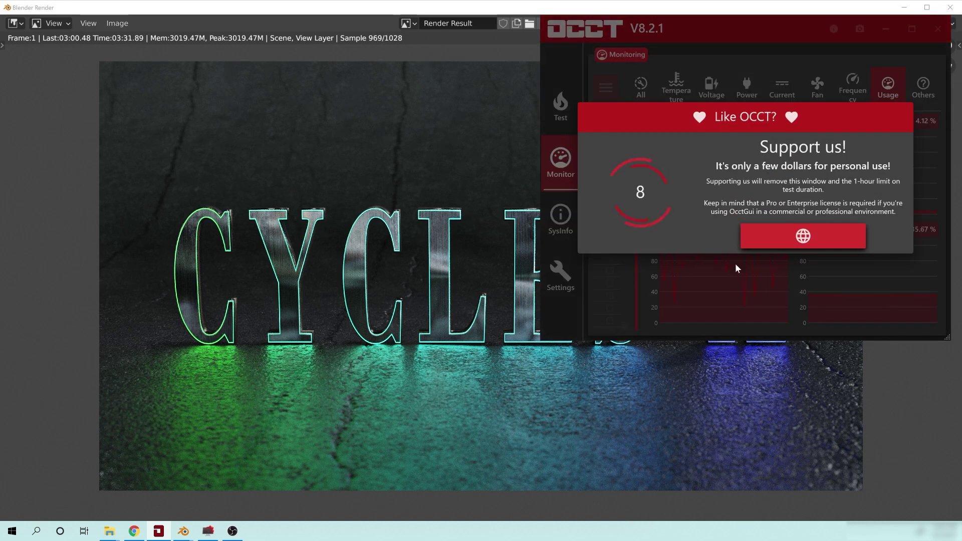
Close OCCT's 'Support us!' popup, raise the finished render, and zoom and pan over the letters.
left_click(732, 255)
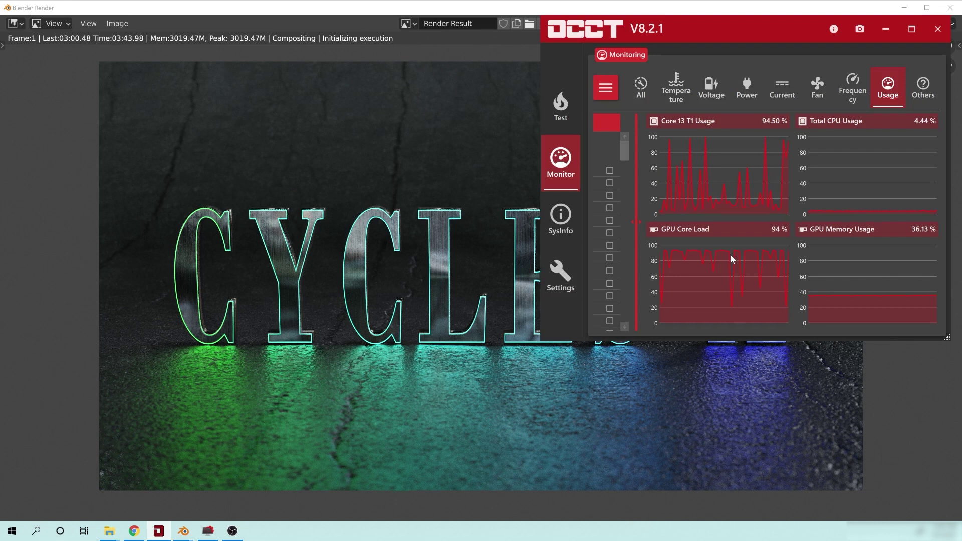
left_click(312, 45)
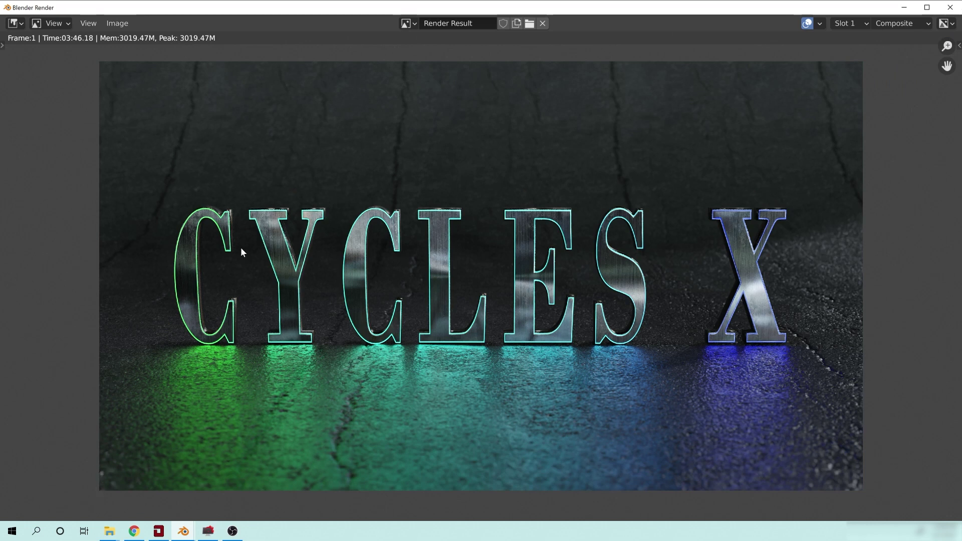
scroll(477, 279, "up", 6)
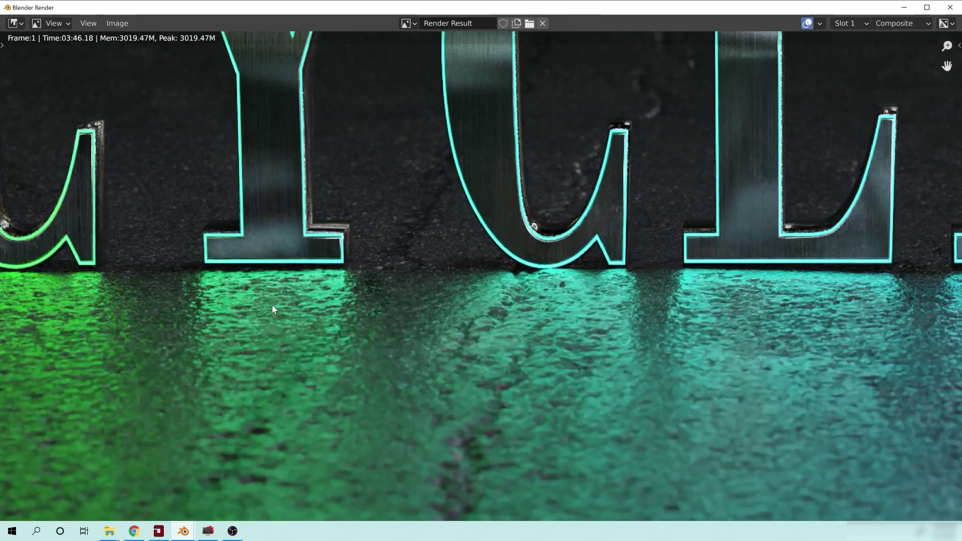
scroll(272, 305, "down", 7)
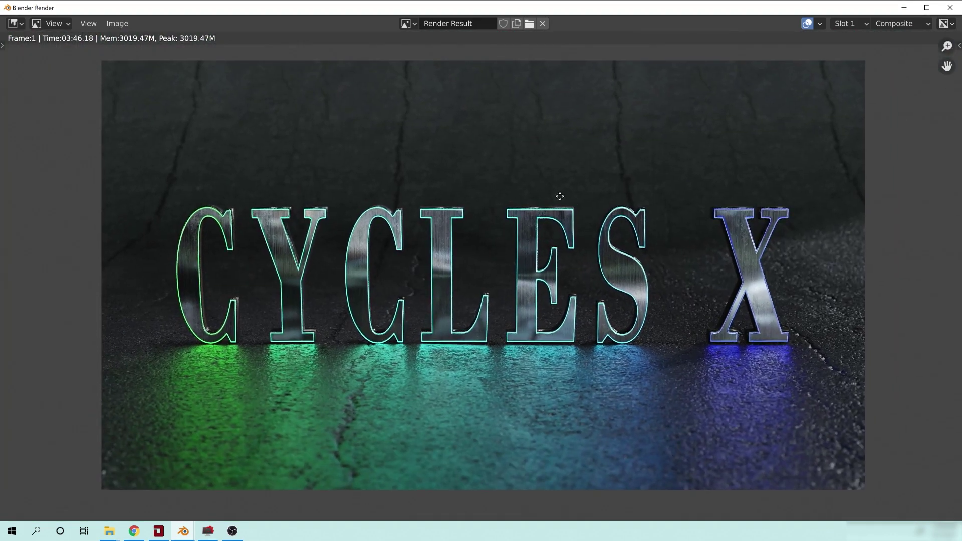
middle_click_drag(559, 198, 531, 191)
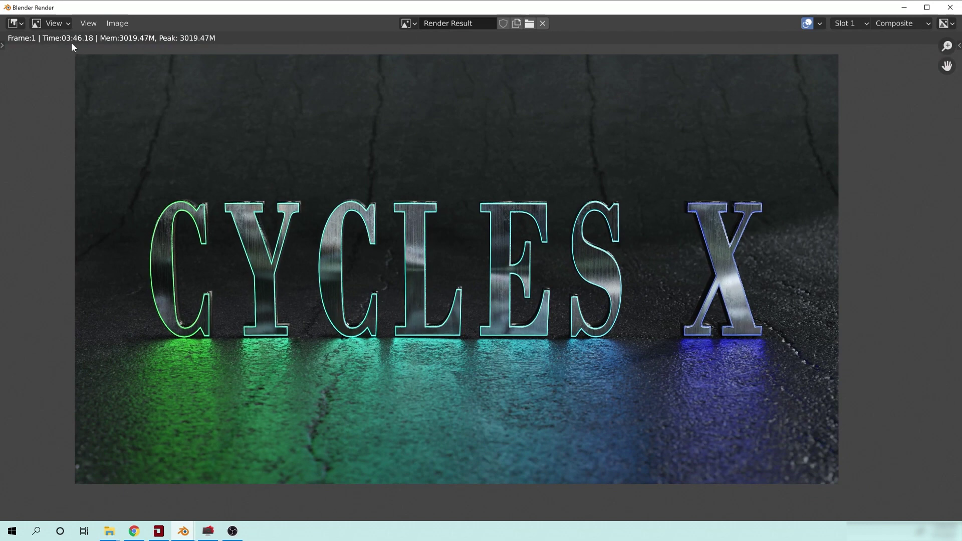
Close the render window and inspect the Camera's depth of field focused on Text.
left_click(950, 7)
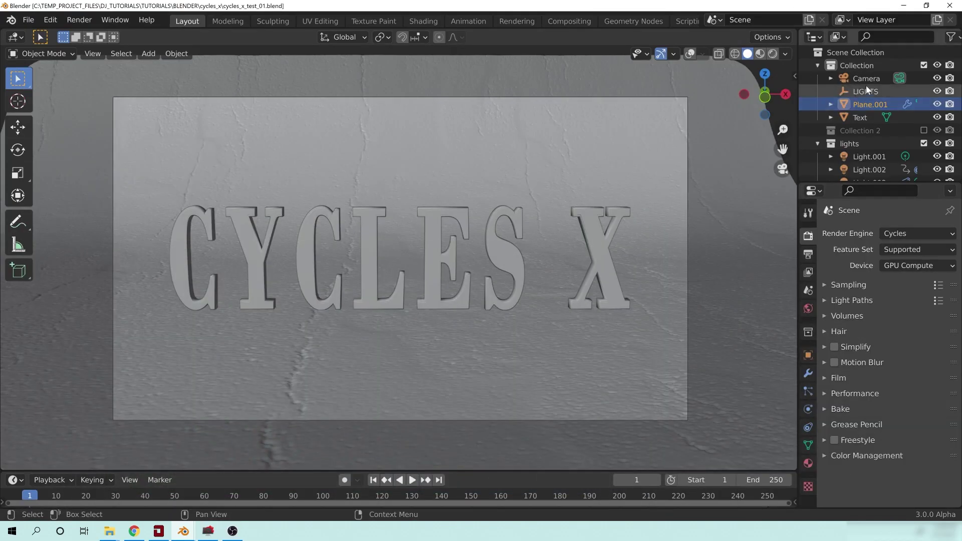
left_click(870, 77)
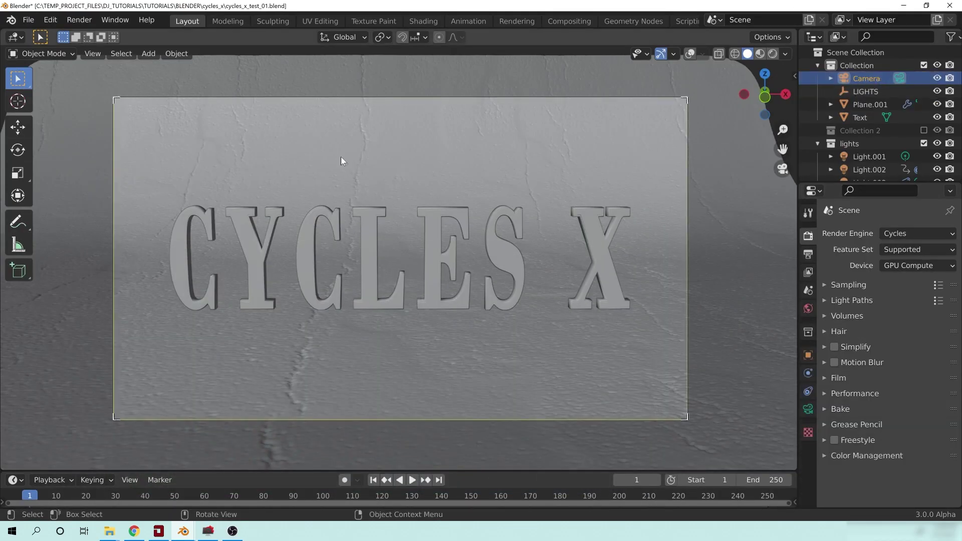
left_click(808, 410)
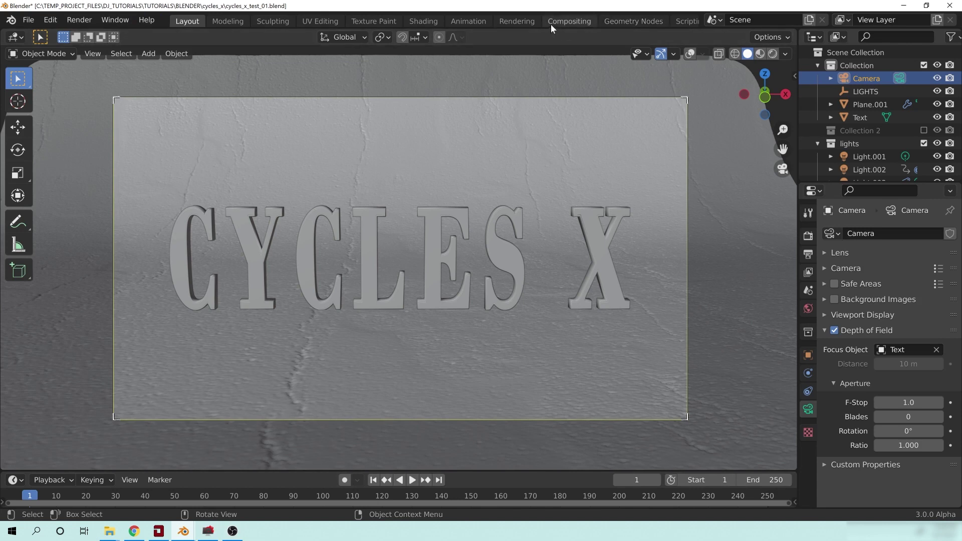
Check the Compositing and Rendering workspaces, then minimize the Blender 3.0 window.
left_click(566, 21)
left_click(517, 21)
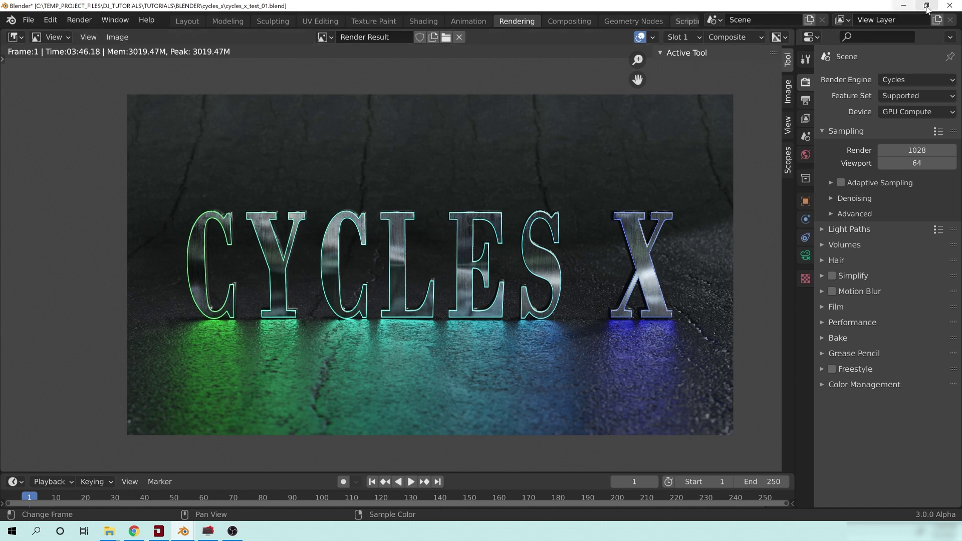
left_click(903, 6)
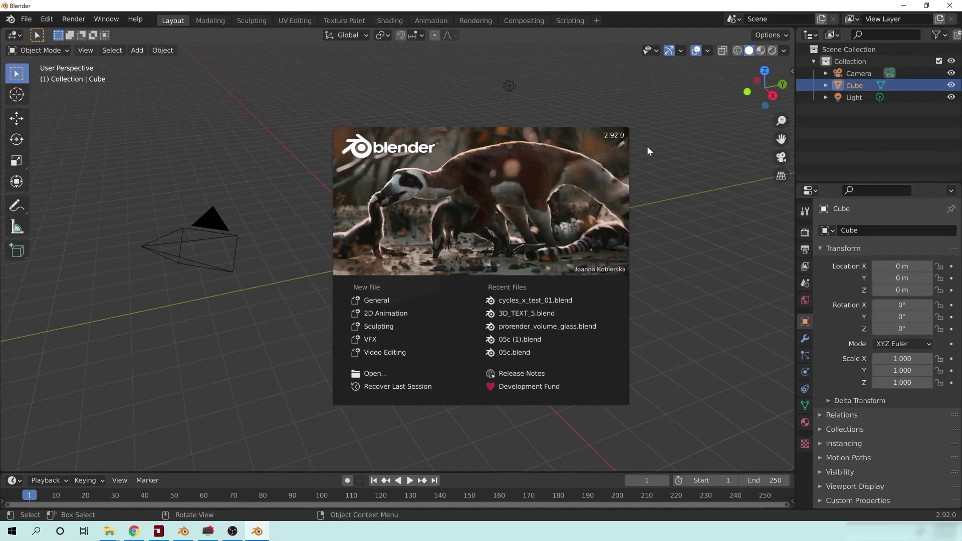
In Blender 2.92, open cycles_x_test_01.blend from the recent files list.
left_click(690, 230)
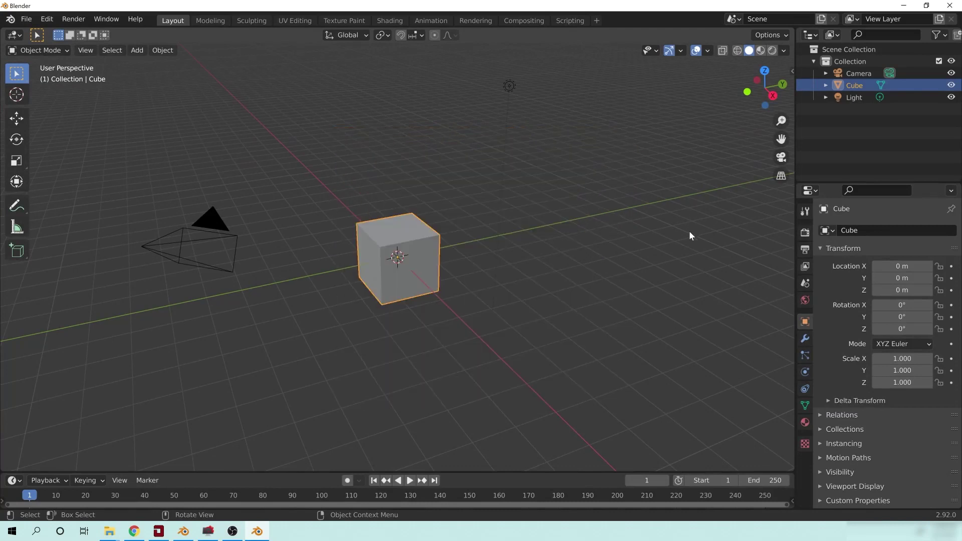
left_click(26, 19)
mouse_move(55, 56)
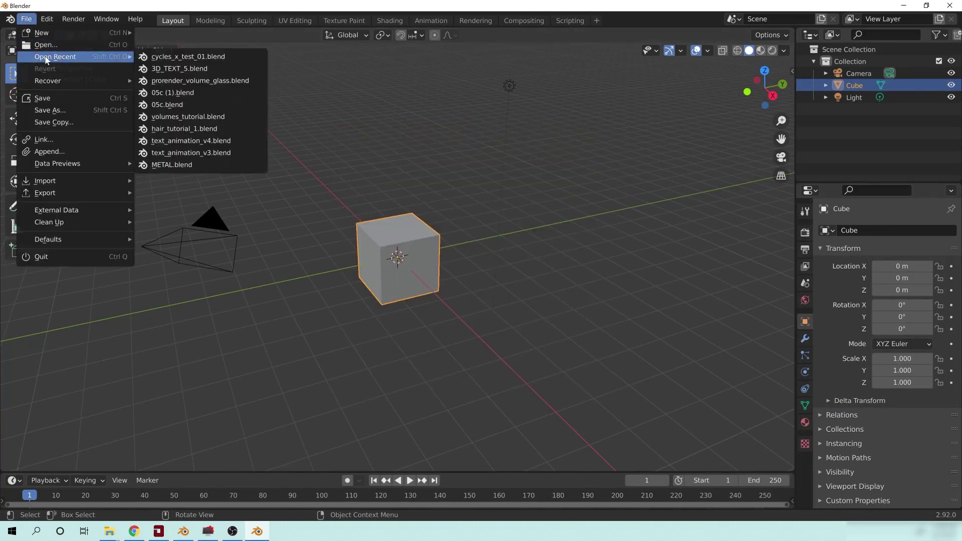
left_click(190, 59)
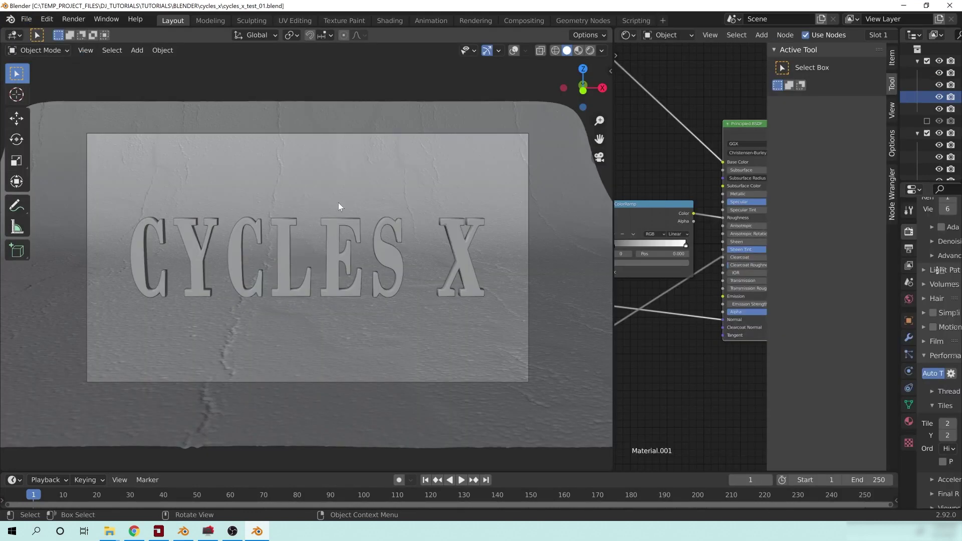
Merge the node editor into the 3D viewport and widen the Outliner and Properties column.
left_click_drag(613, 114, 373, 113)
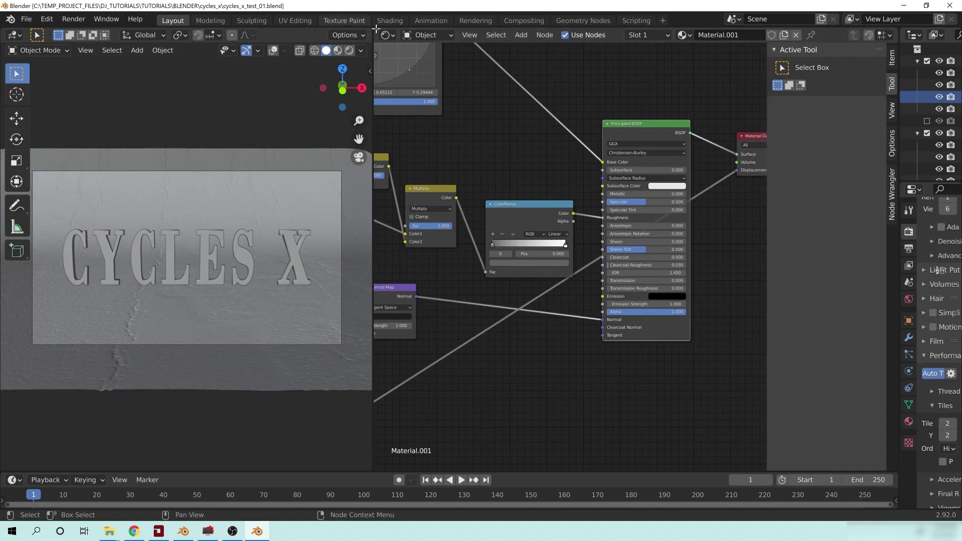
left_click_drag(376, 29, 536, 60)
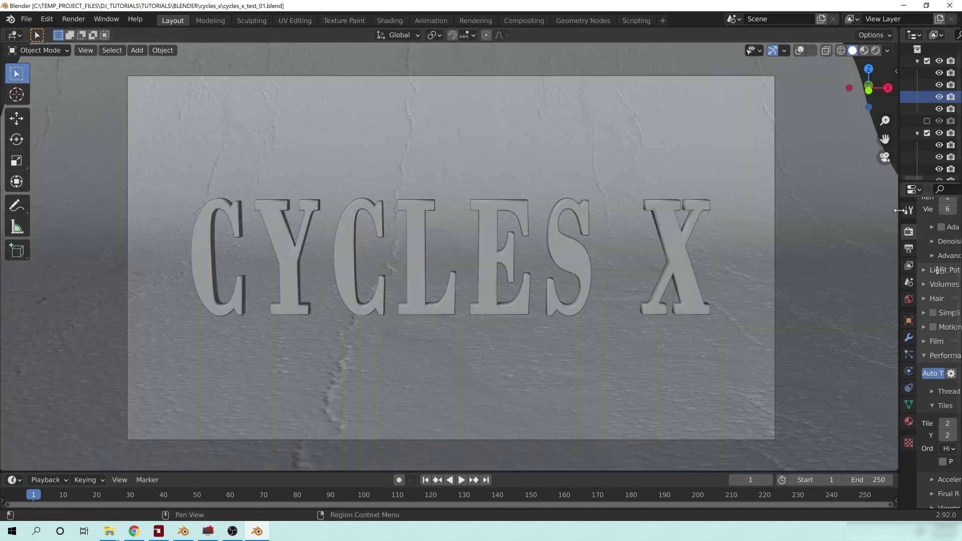
left_click_drag(900, 210, 543, 210)
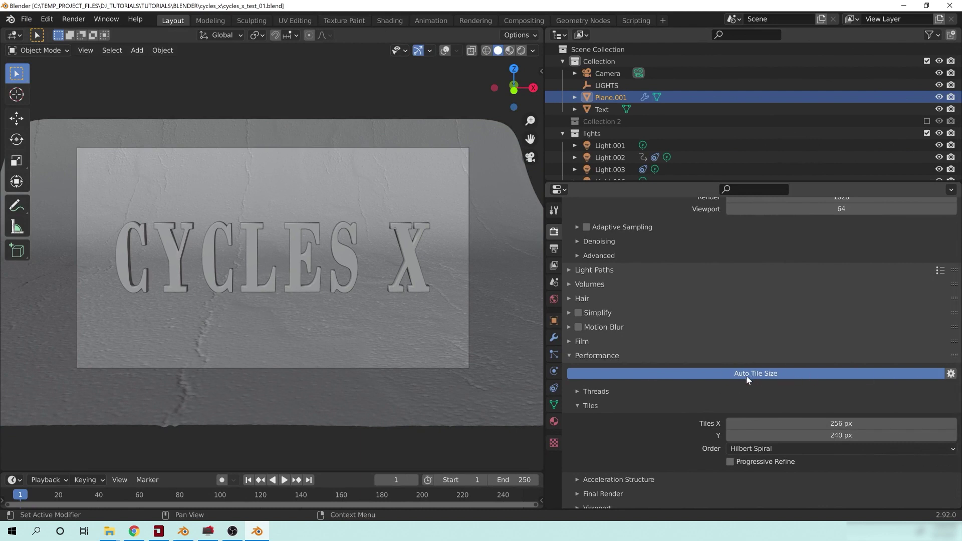
Set Auto Tile Size target to 512 for 480 × 432 px tiles, then collapse Performance.
left_click(951, 374)
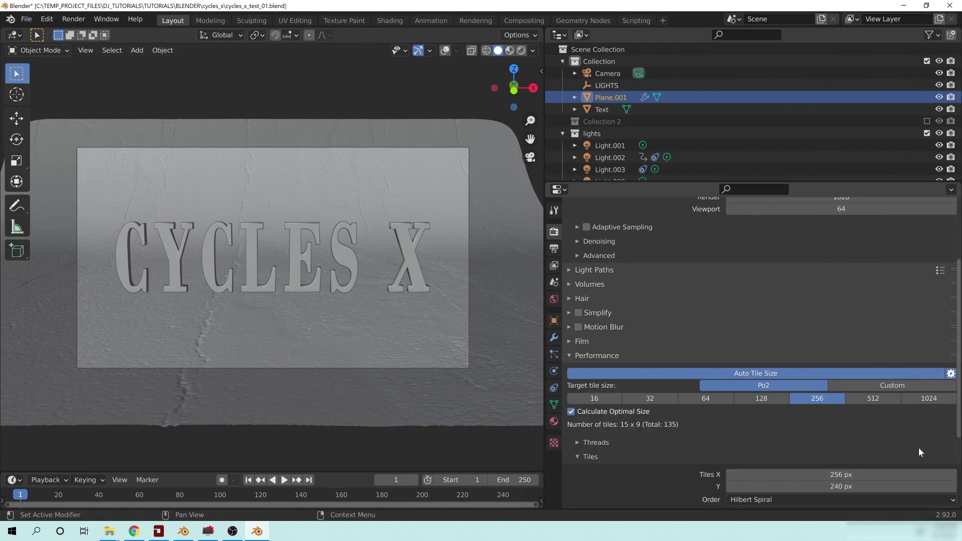
left_click(873, 399)
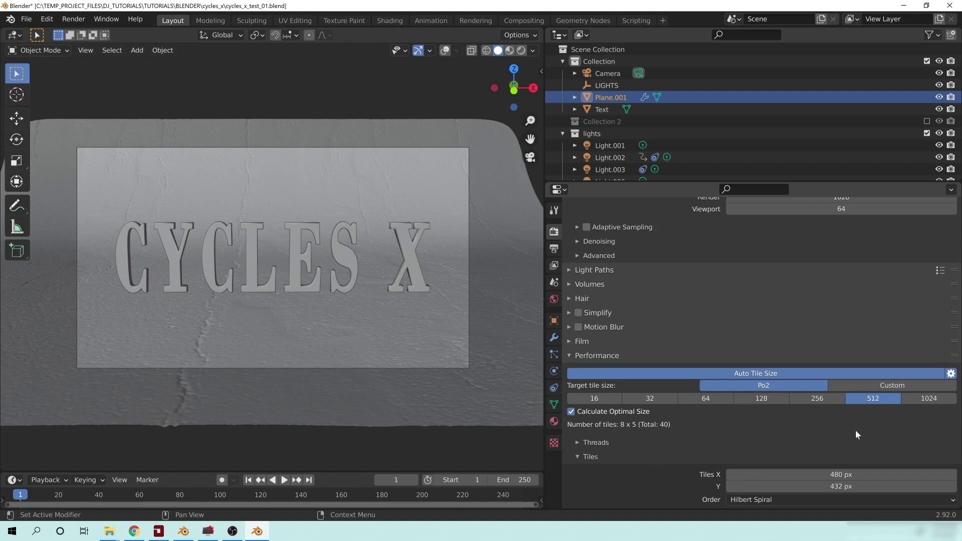
left_click(600, 354)
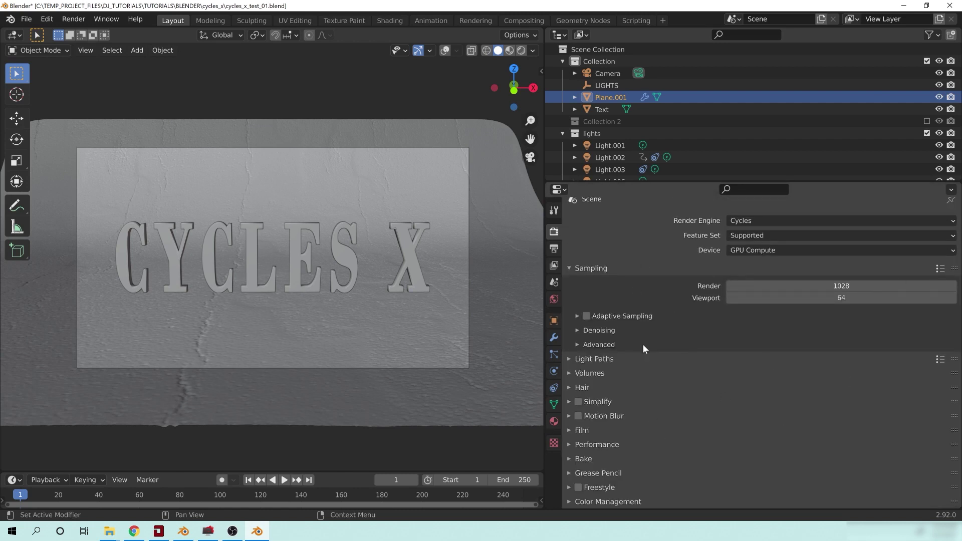
In Preferences > System, uncheck the Threadripper CPU under OptiX, leaving only the RTX 3090.
left_click(74, 19)
left_click(73, 18)
left_click(46, 18)
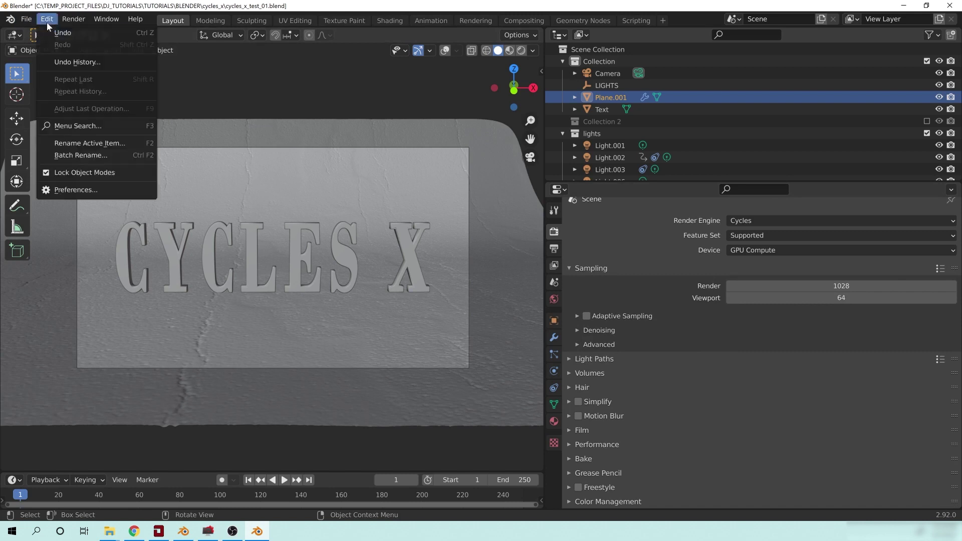
left_click(75, 189)
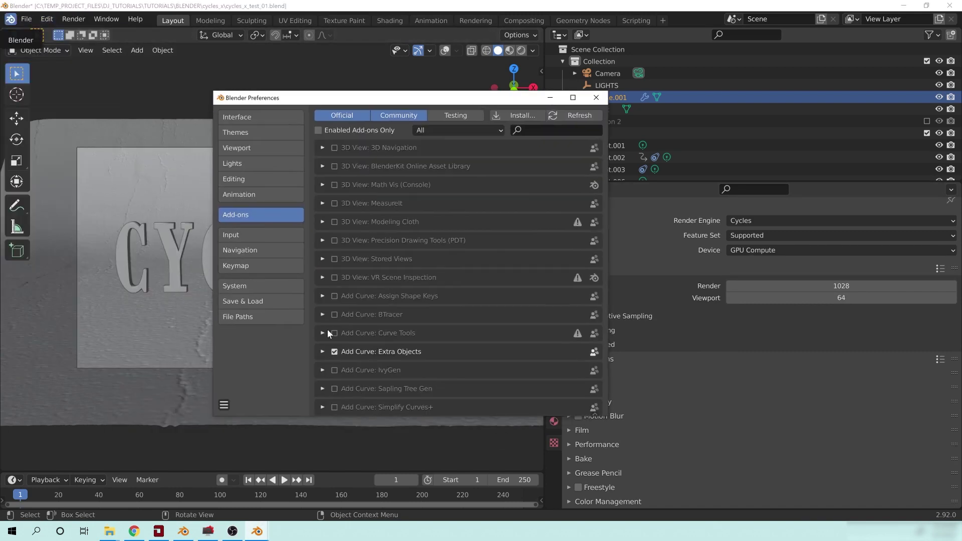
left_click(268, 286)
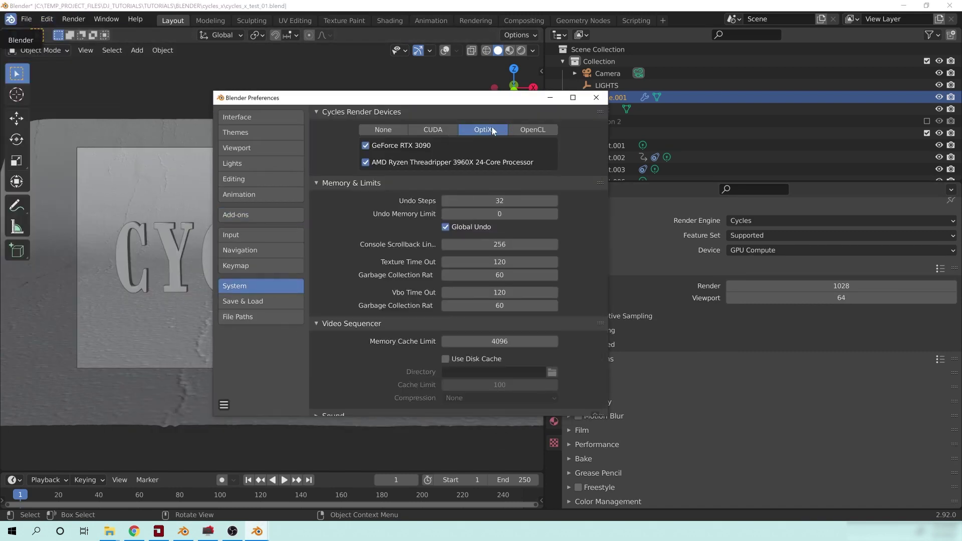
left_click(364, 163)
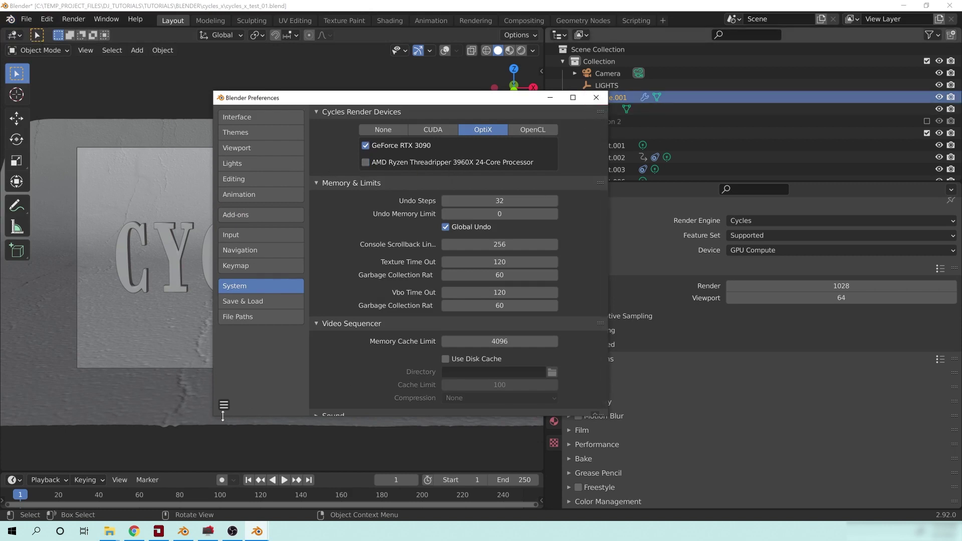
Save the preferences, close the window, and start rendering the frame with F12.
left_click(224, 405)
left_click(255, 375)
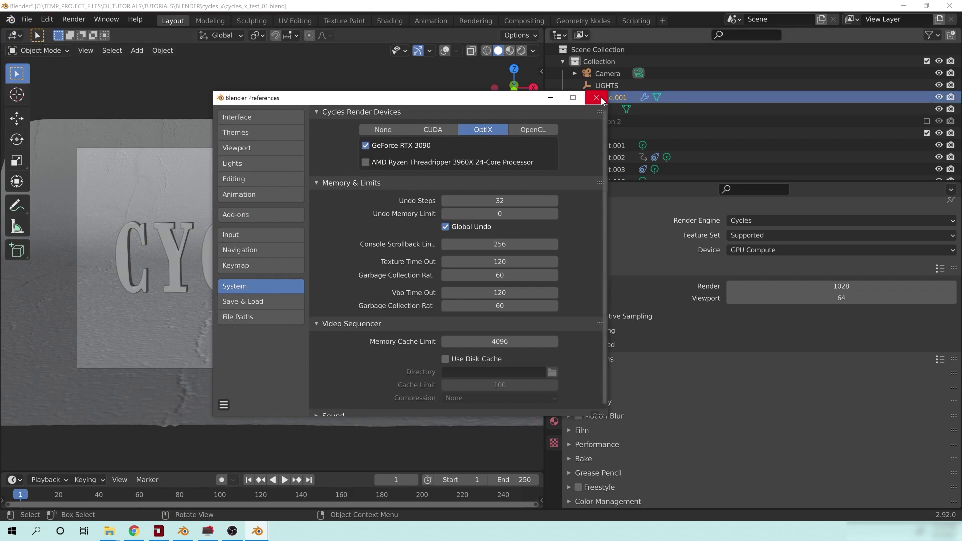
left_click(596, 97)
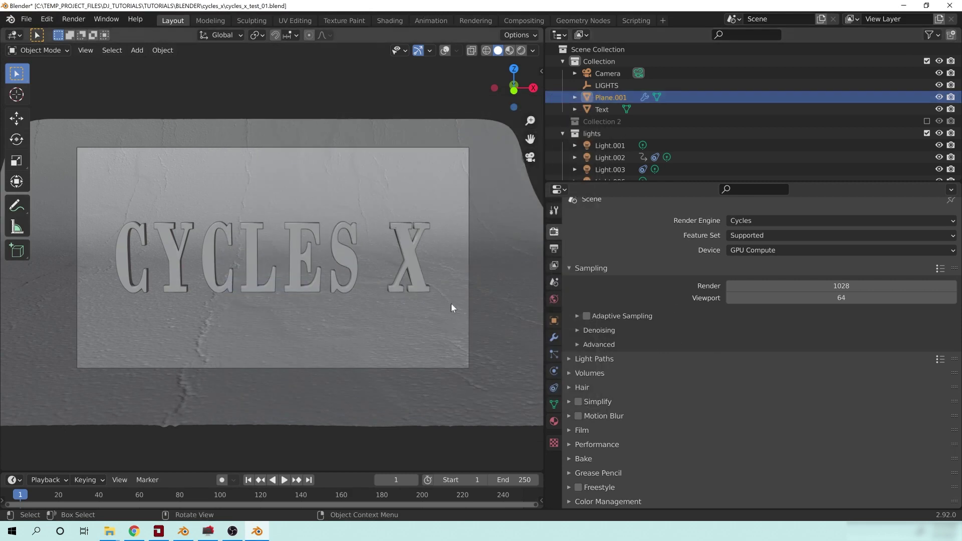
key("F12")
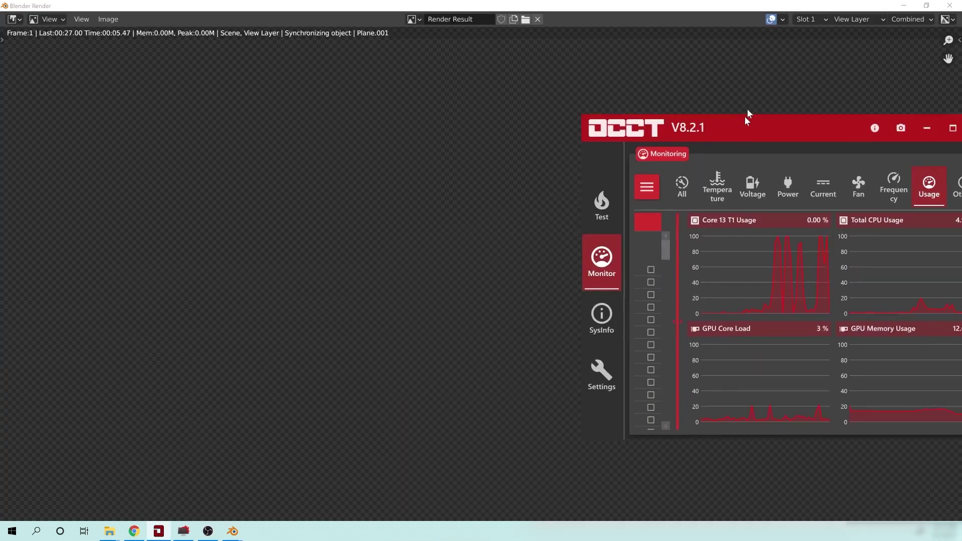
Move the OCCT monitor aside while the render finishes in 04:20.98, then raise the finished render.
left_click_drag(749, 118, 694, 31)
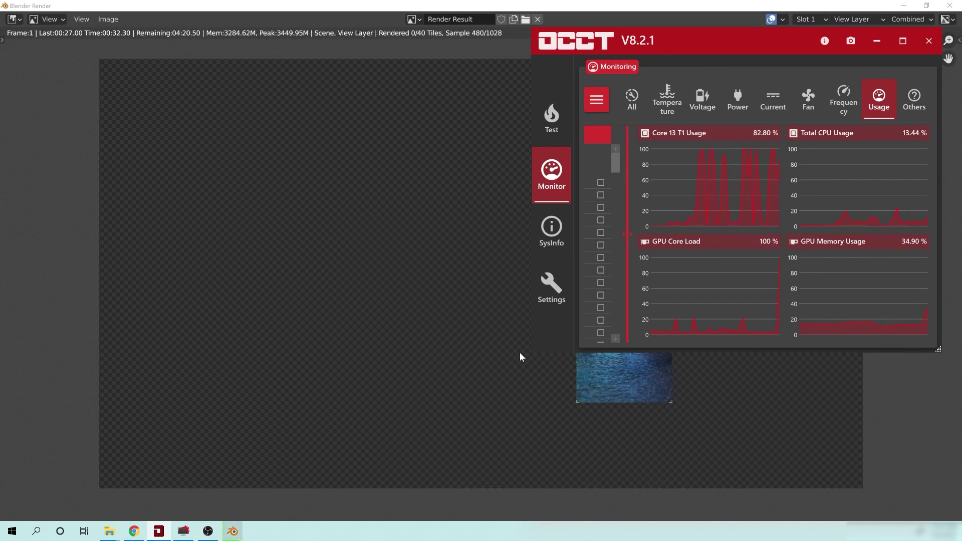
left_click_drag(711, 30, 187, 72)
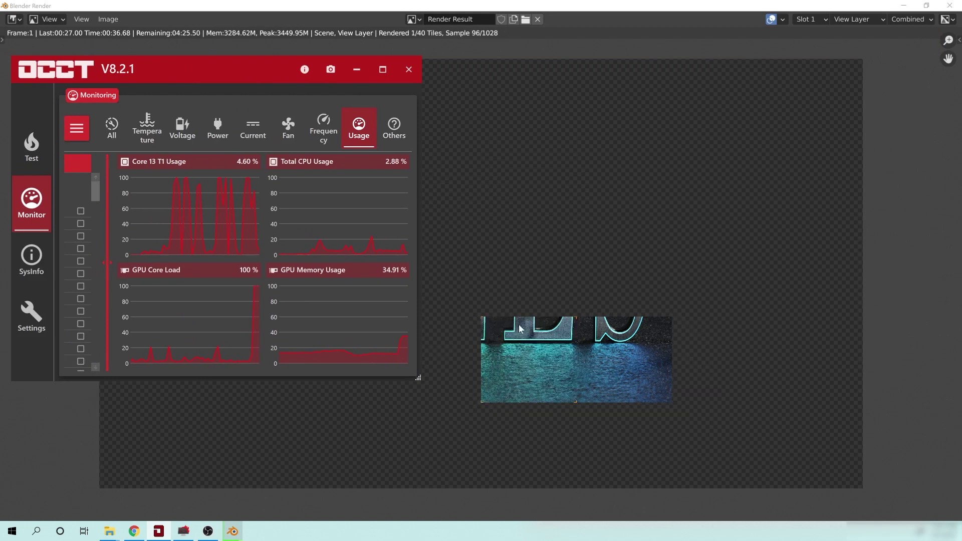
left_click_drag(226, 61, 607, 55)
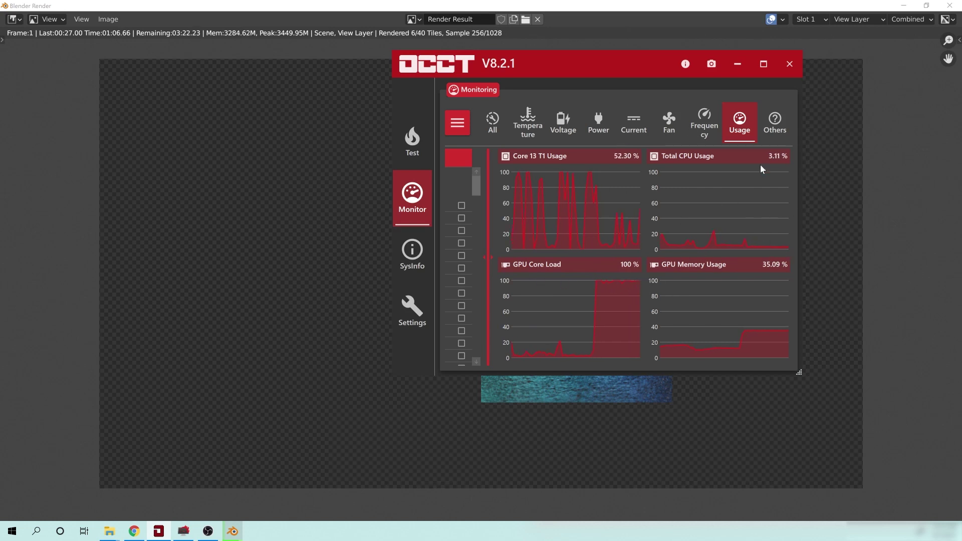
left_click_drag(591, 56, 383, 53)
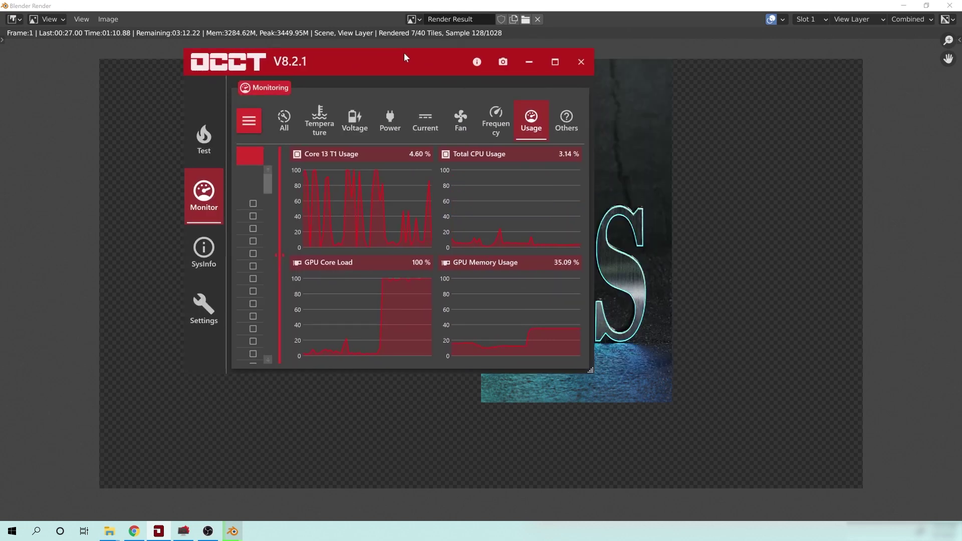
left_click_drag(404, 52, 743, 29)
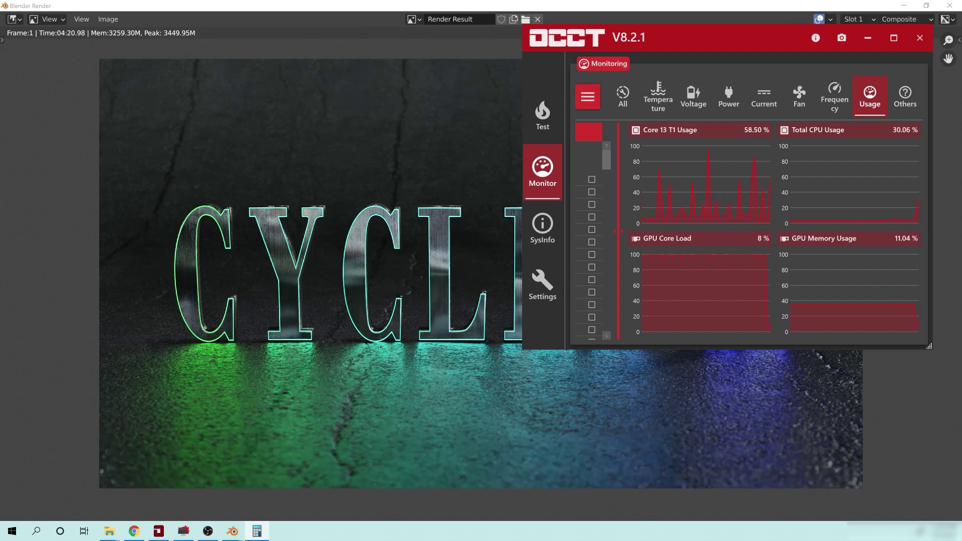
left_click(507, 288)
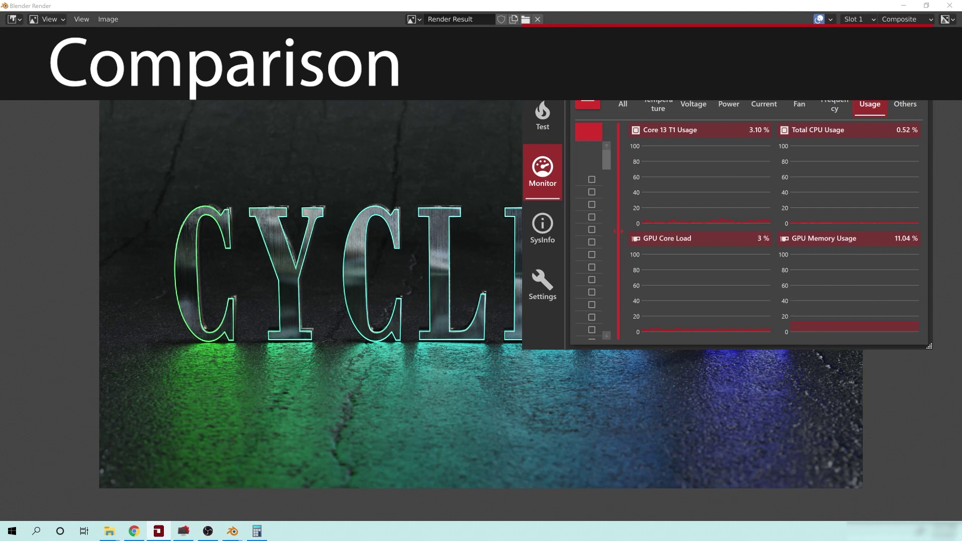
Reposition the OCCT hardware monitor window so it sits over the Blender 3.0 render preview.
left_click_drag(782, 92, 736, 94)
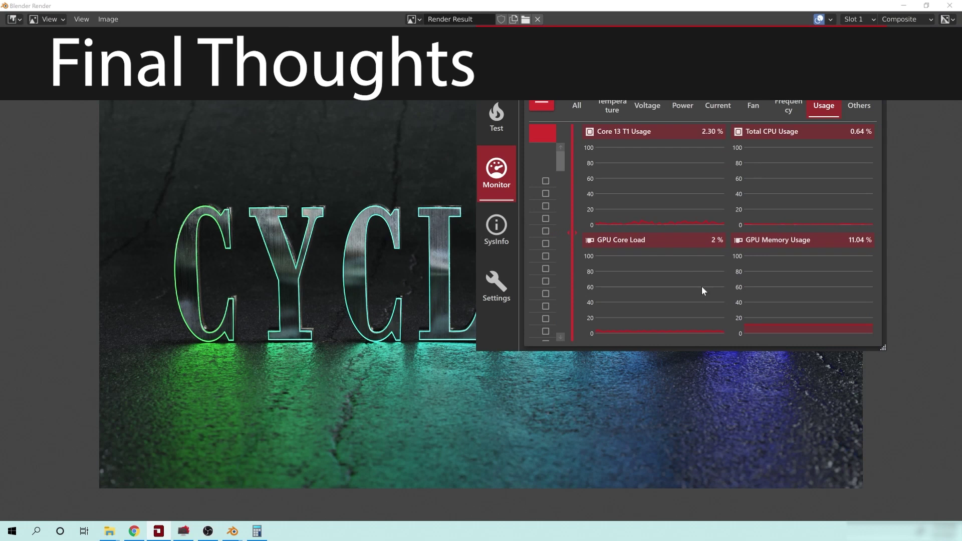
left_click_drag(650, 36, 551, 56)
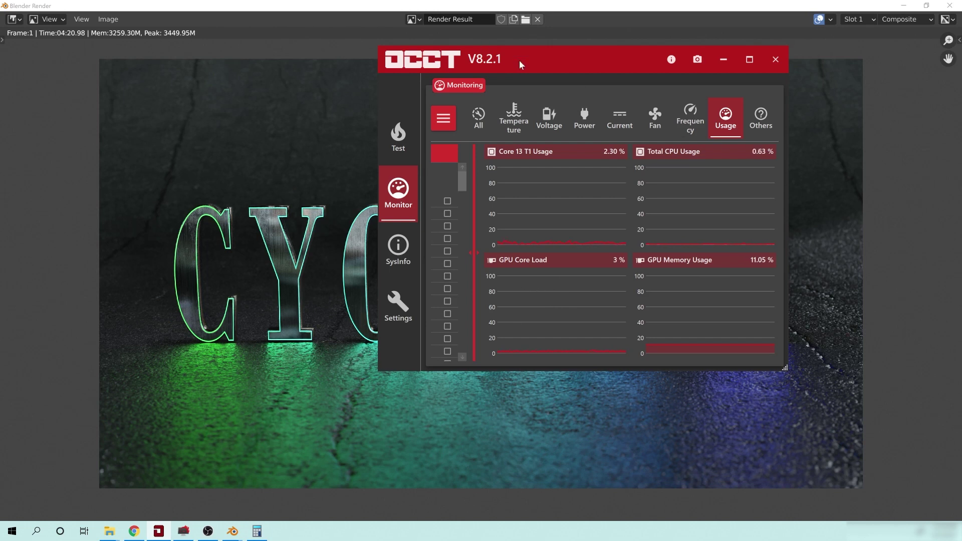
left_click_drag(508, 64, 396, 94)
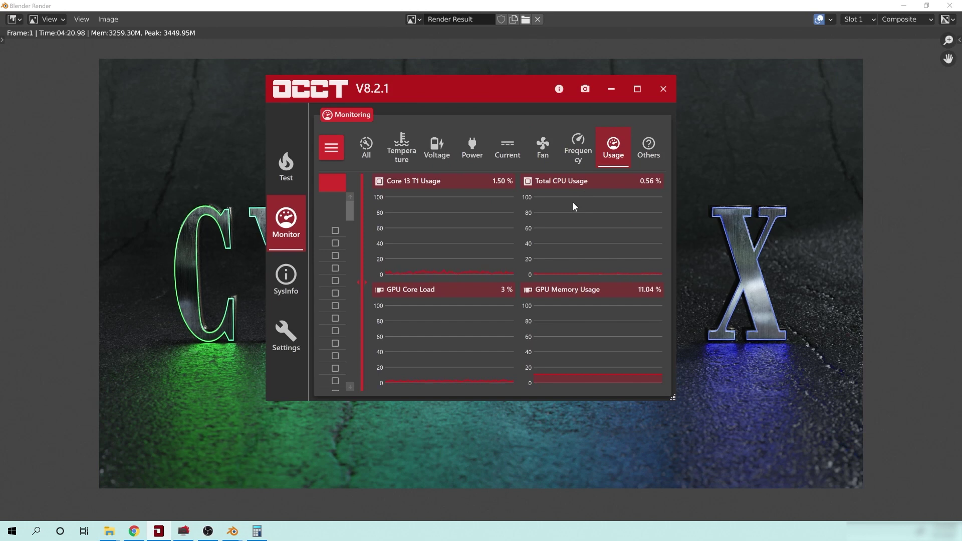
left_click_drag(435, 94, 380, 119)
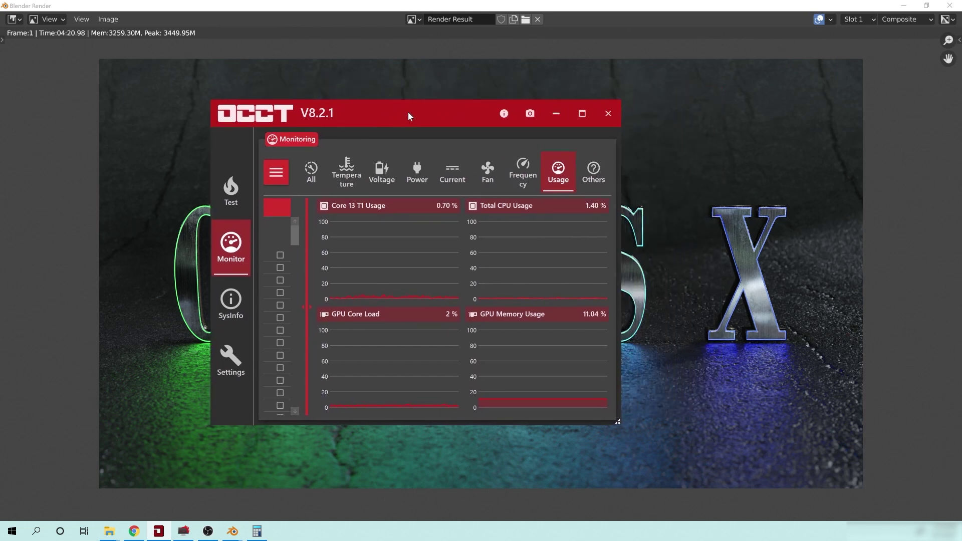
left_click_drag(408, 113, 489, 120)
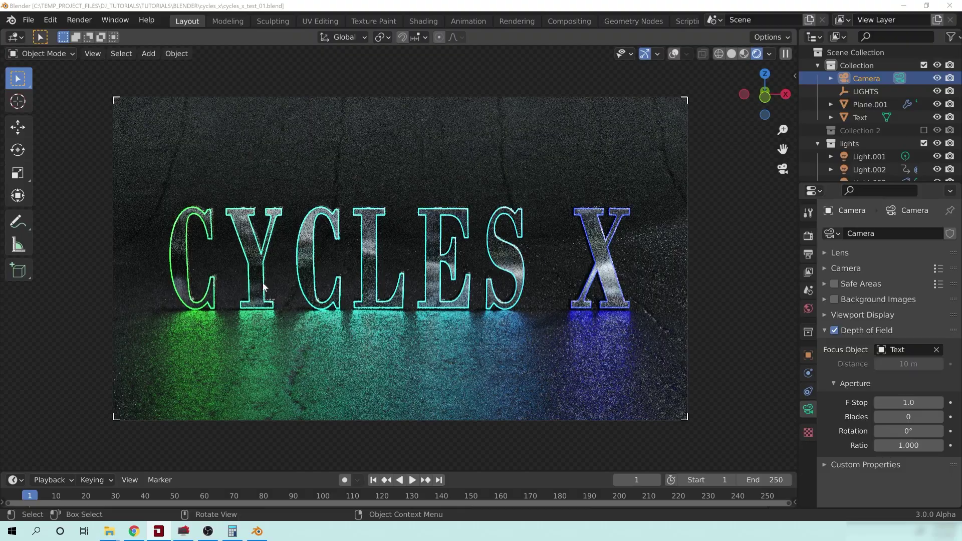
Orbit out of the camera view to see the neon CYCLES X lettering and its reflections from an angle.
middle_click_drag(423, 320, 445, 289)
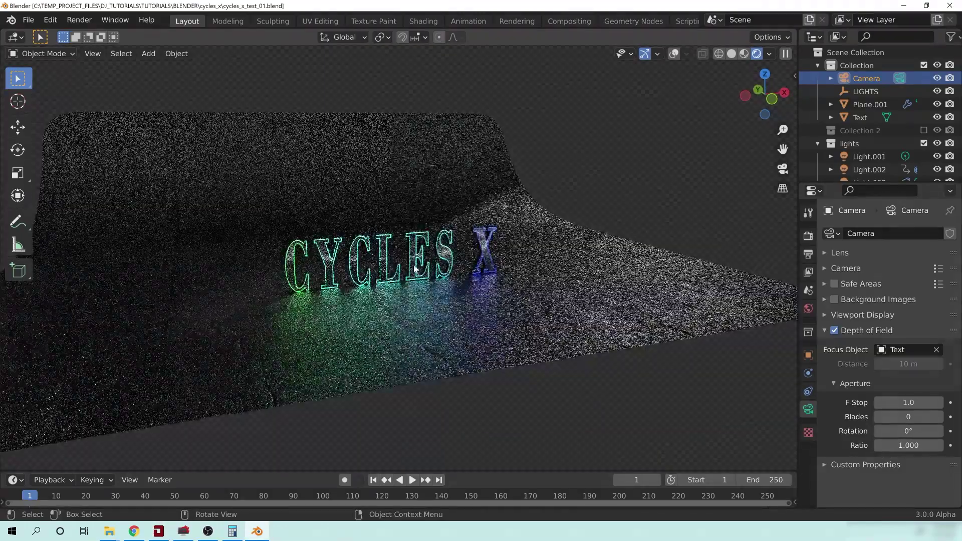